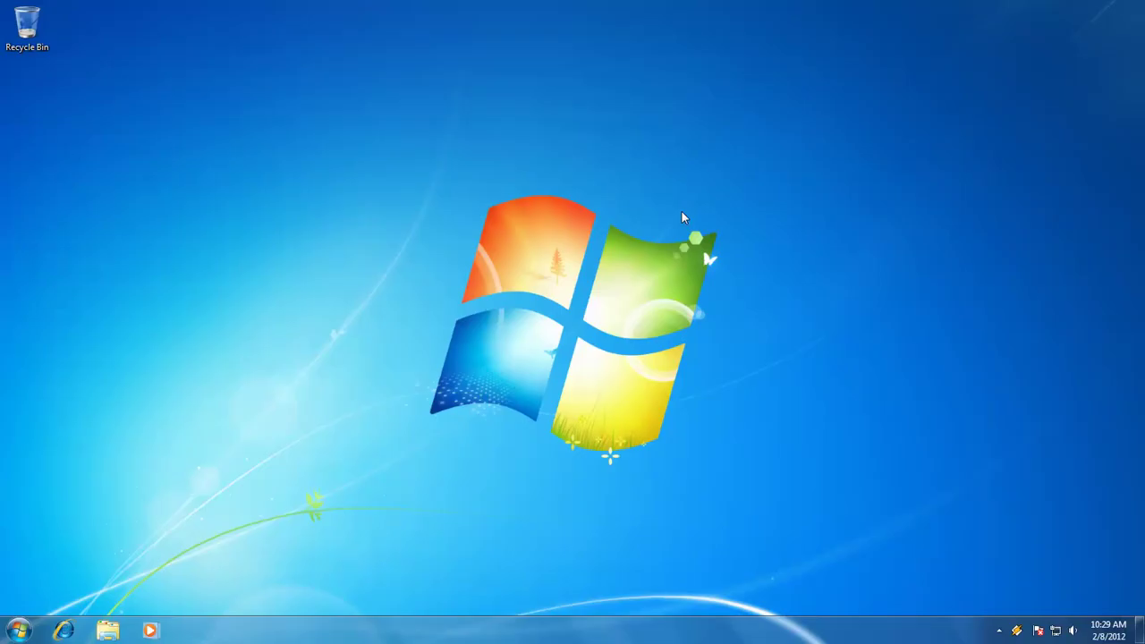
# Step: Open the text file "My First Document - Introduction to Notepad" from the Documents library
pyautogui.click(19, 631)
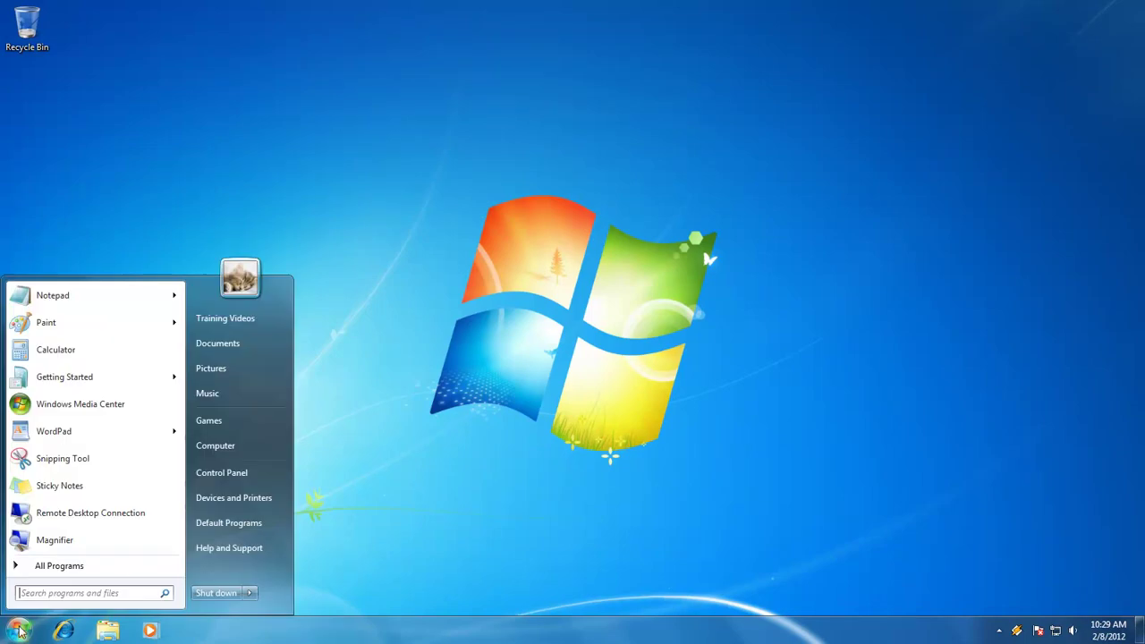
pyautogui.click(219, 343)
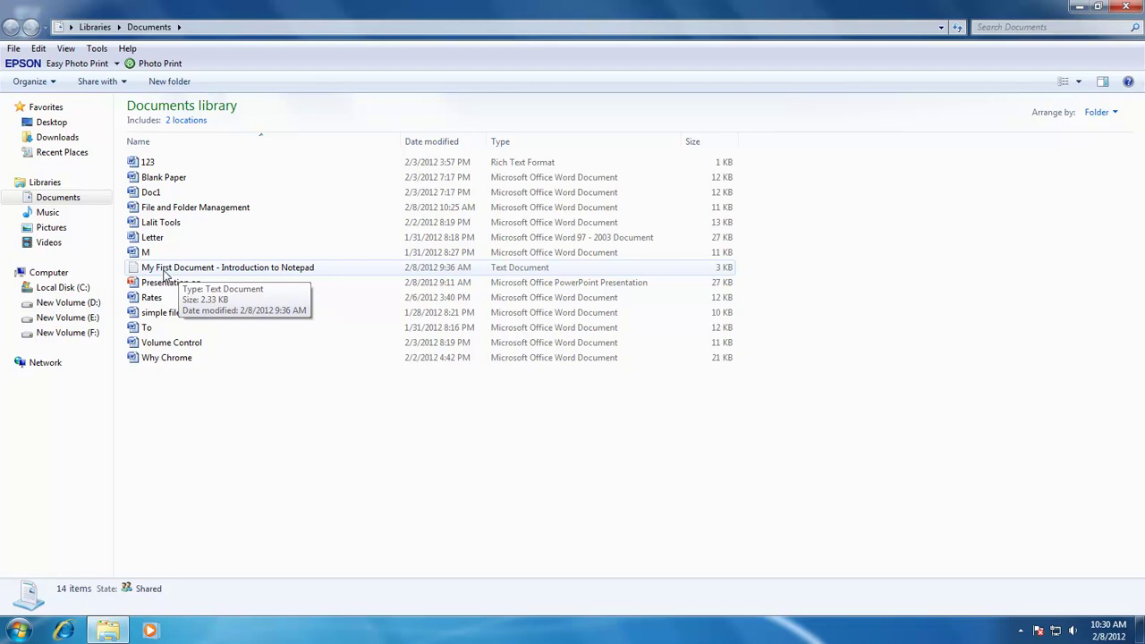
pyautogui.doubleClick(164, 272)
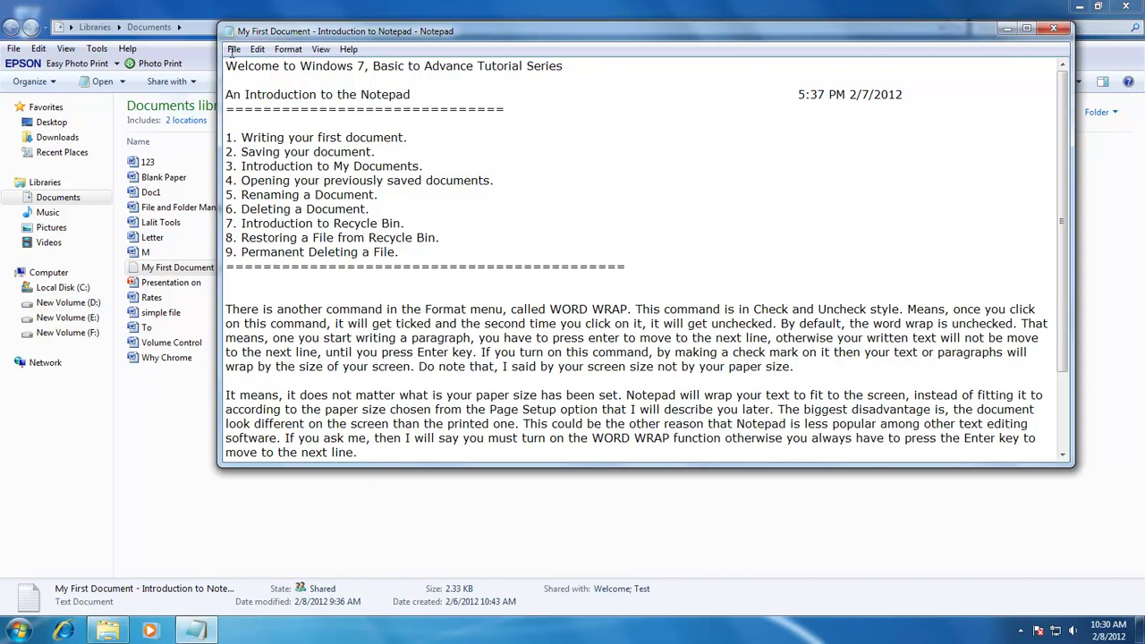
# Step: Save a copy of the open text document as "Introduction to Notepad" in Documents, and close it
pyautogui.click(233, 49)
pyautogui.click(259, 113)
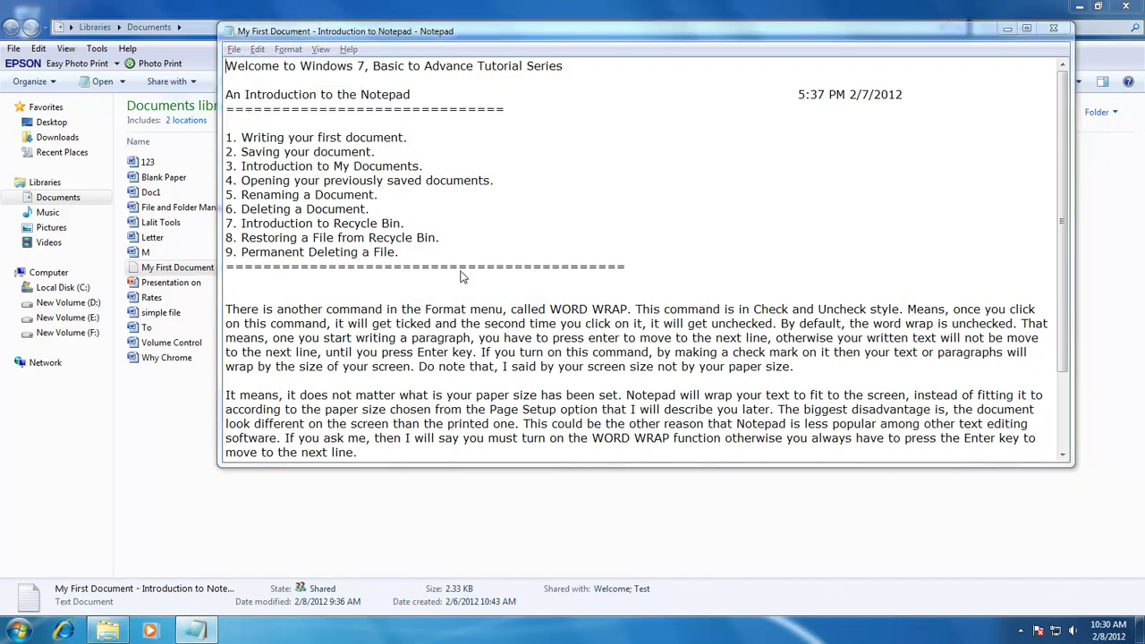
pyautogui.click(546, 327)
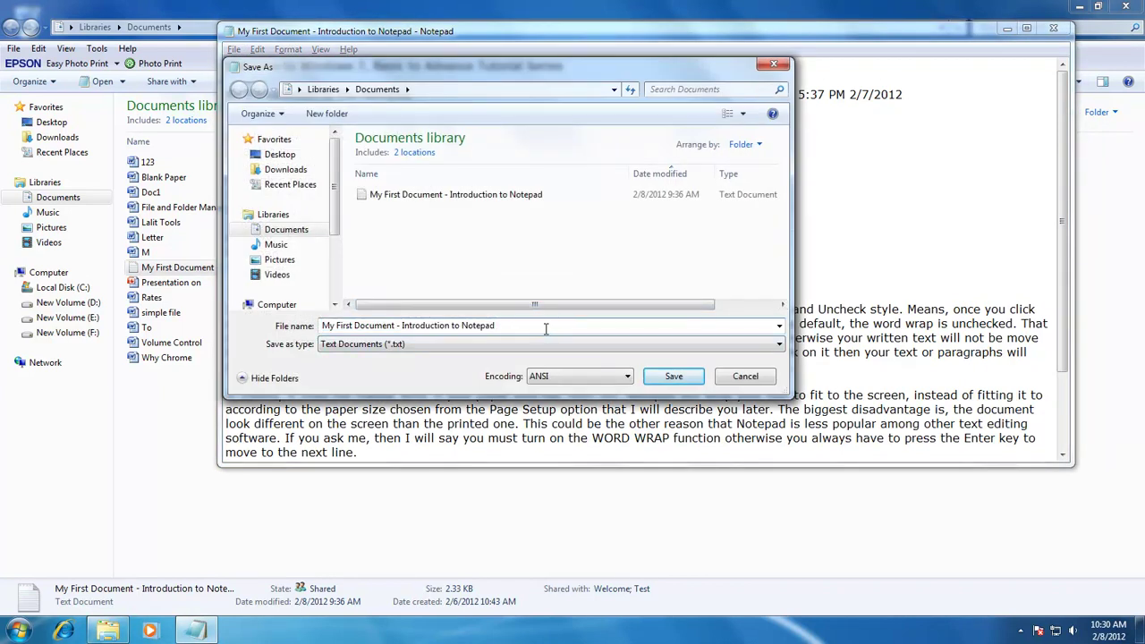
pyautogui.hotkey('ctrl', 'shift', 'Right')
pyautogui.hotkey('ctrl', 'shift', 'Right')
pyautogui.hotkey('ctrl', 'shift', 'Right')
pyautogui.hotkey('ctrl', 'shift', 'Right')
pyautogui.hotkey('ctrl', 'shift', 'Right')
pyautogui.hotkey('ctrl', 'shift', 'Left')
pyautogui.press('Delete')
pyautogui.press('Return')
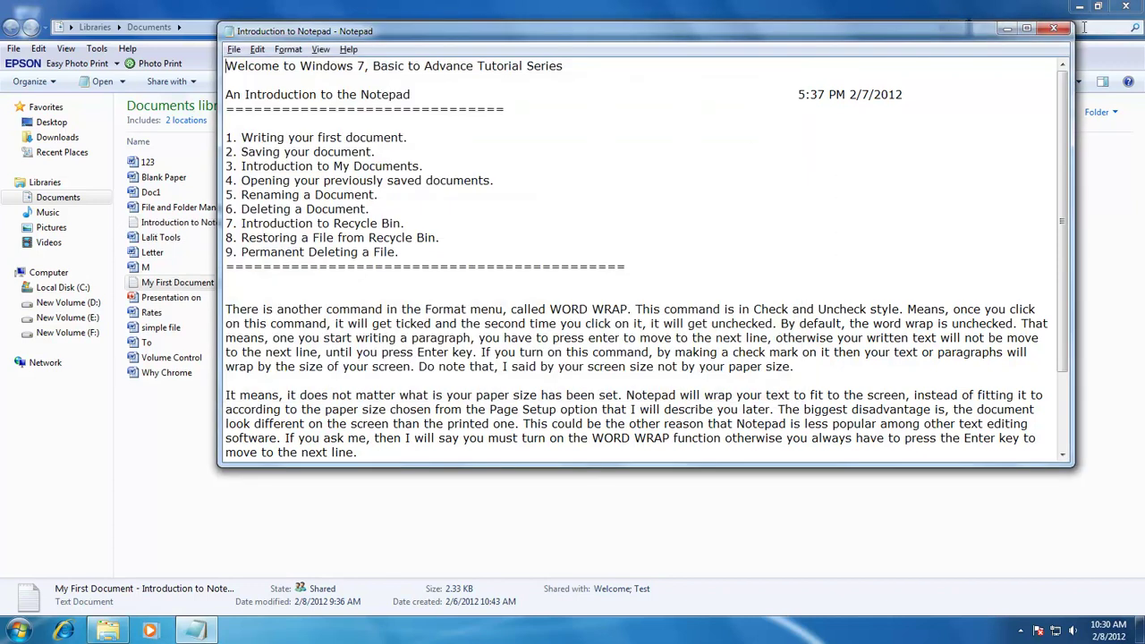
pyautogui.click(1054, 29)
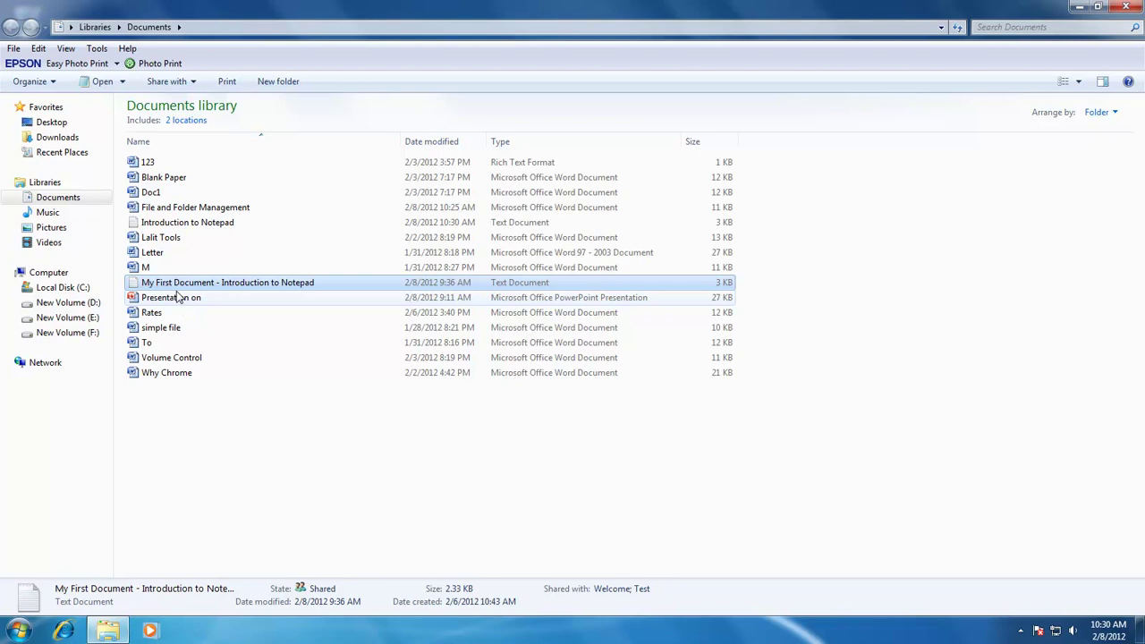
pyautogui.click(148, 165)
pyautogui.click(164, 195)
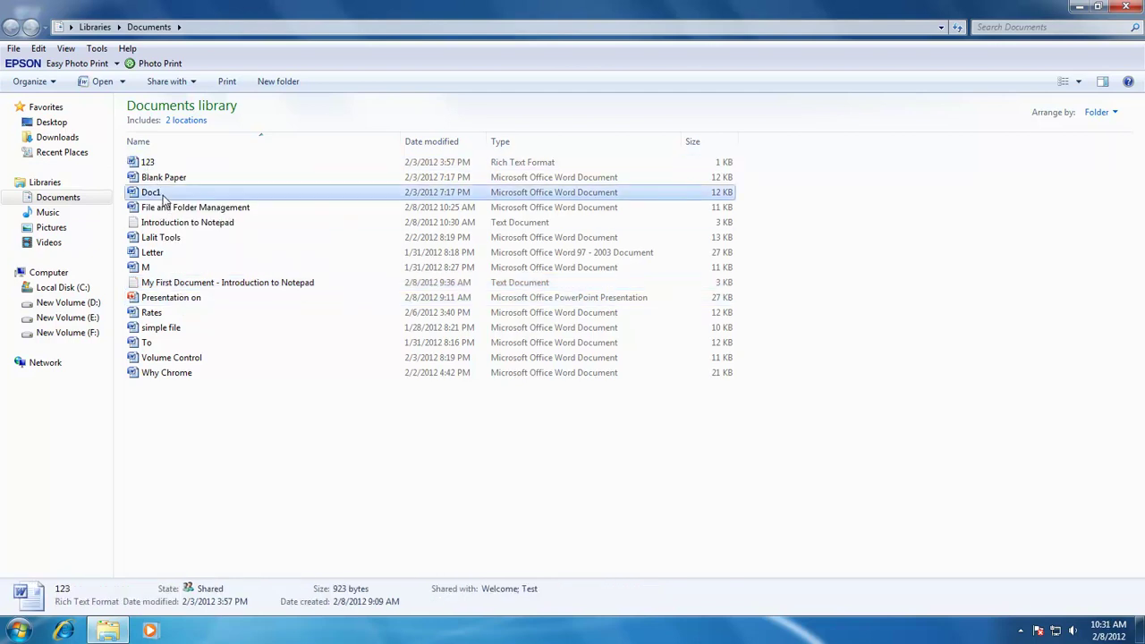
pyautogui.click(151, 252)
pyautogui.click(147, 269)
pyautogui.click(146, 343)
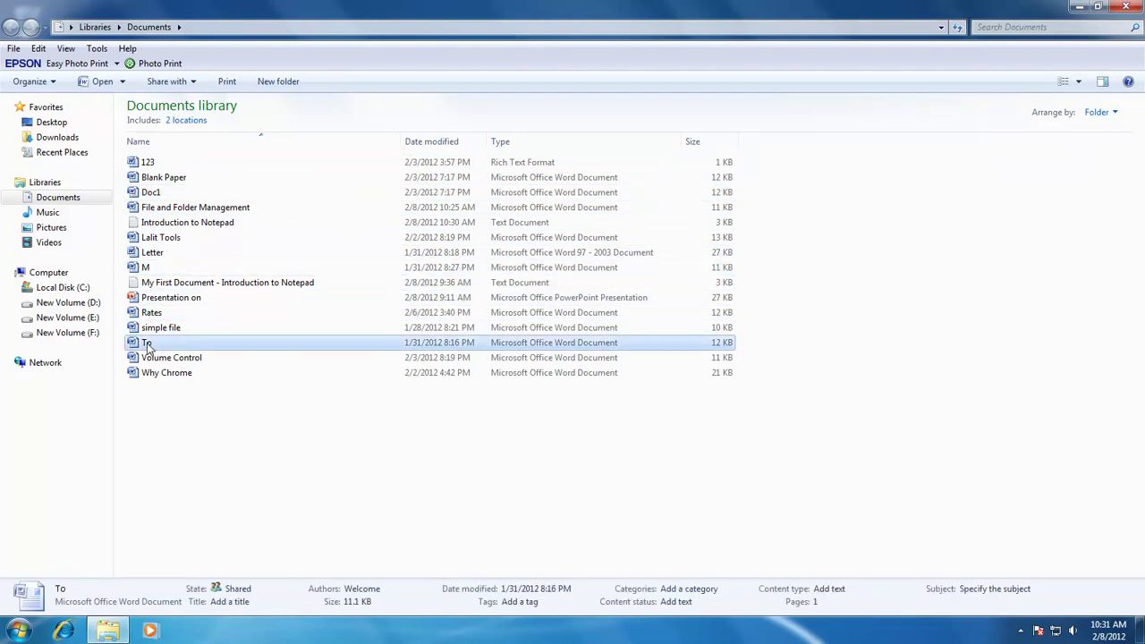
# Step: Check the contents of the rich text file 123, close it and rename it "Volume Feature Details"
pyautogui.doubleClick(148, 164)
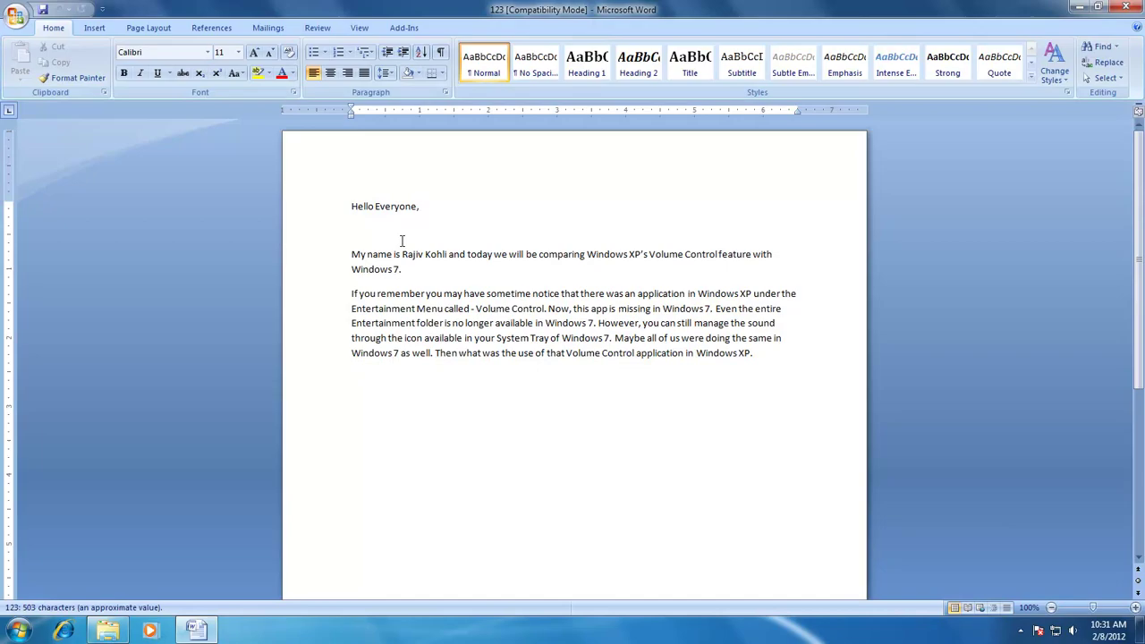
pyautogui.hotkey('alt', 'F4')
pyautogui.rightClick(163, 170)
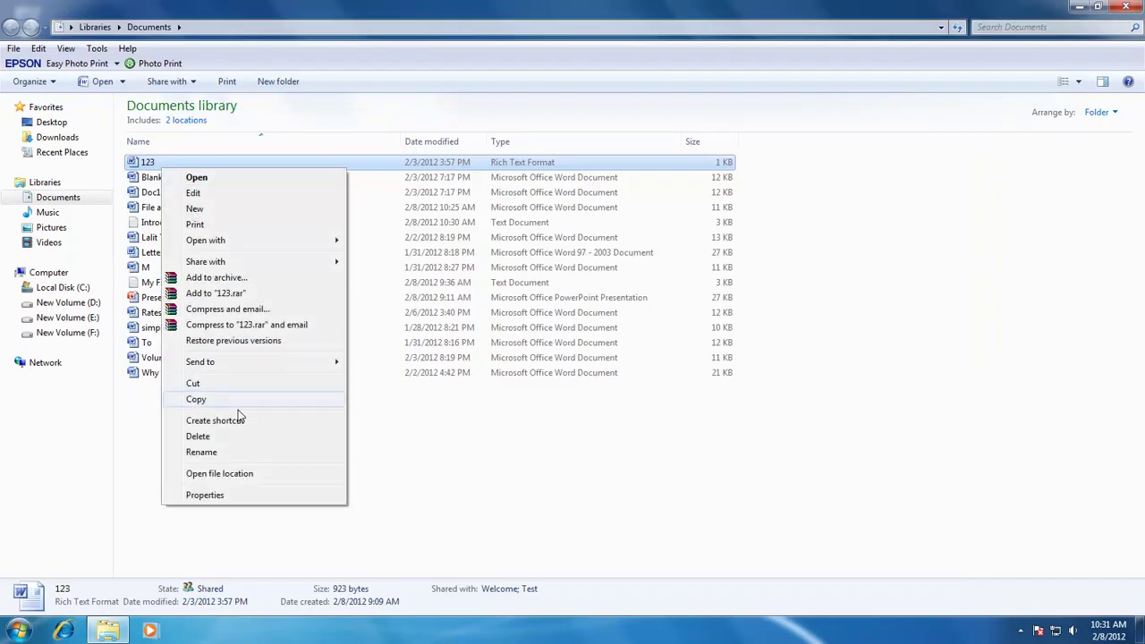
pyautogui.click(223, 453)
pyautogui.write('Volume')
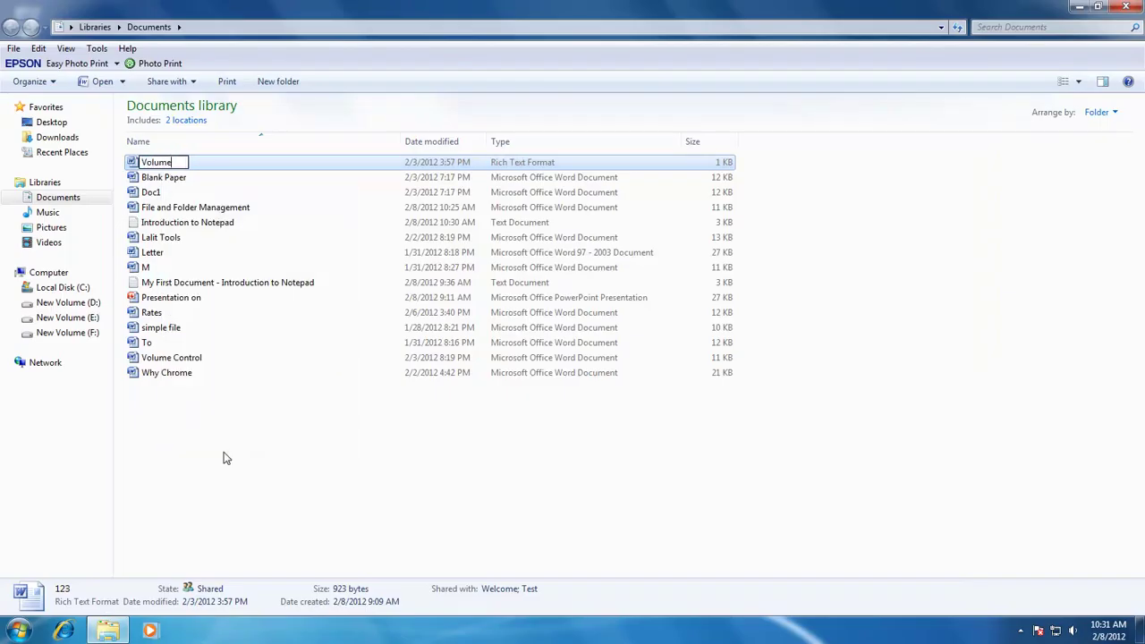
pyautogui.write(' Feature Details')
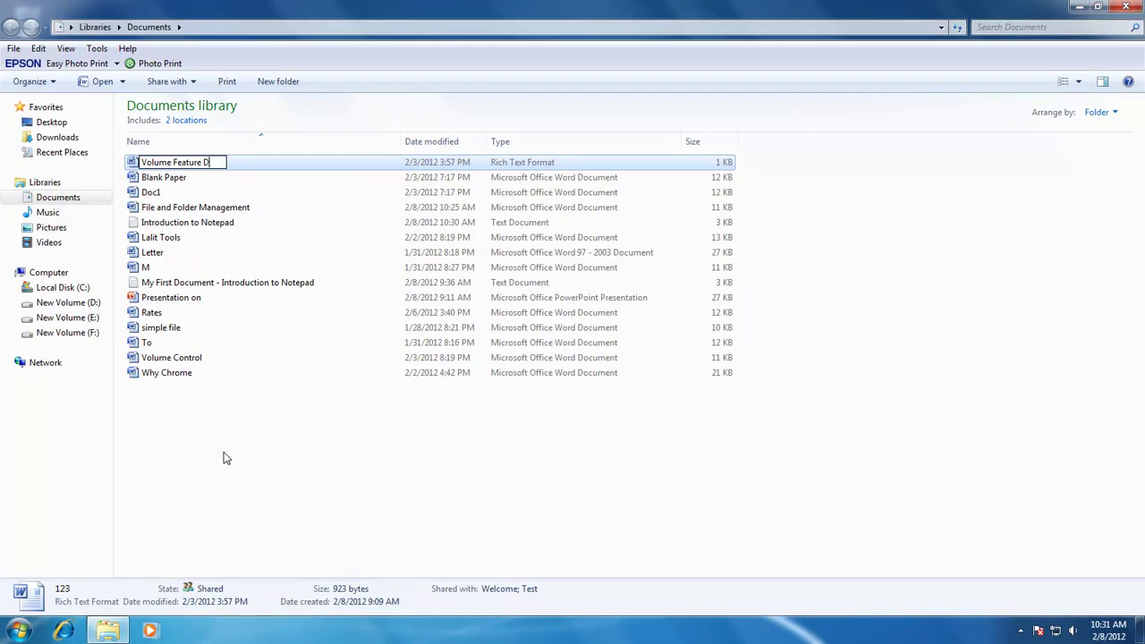
pyautogui.press('Return')
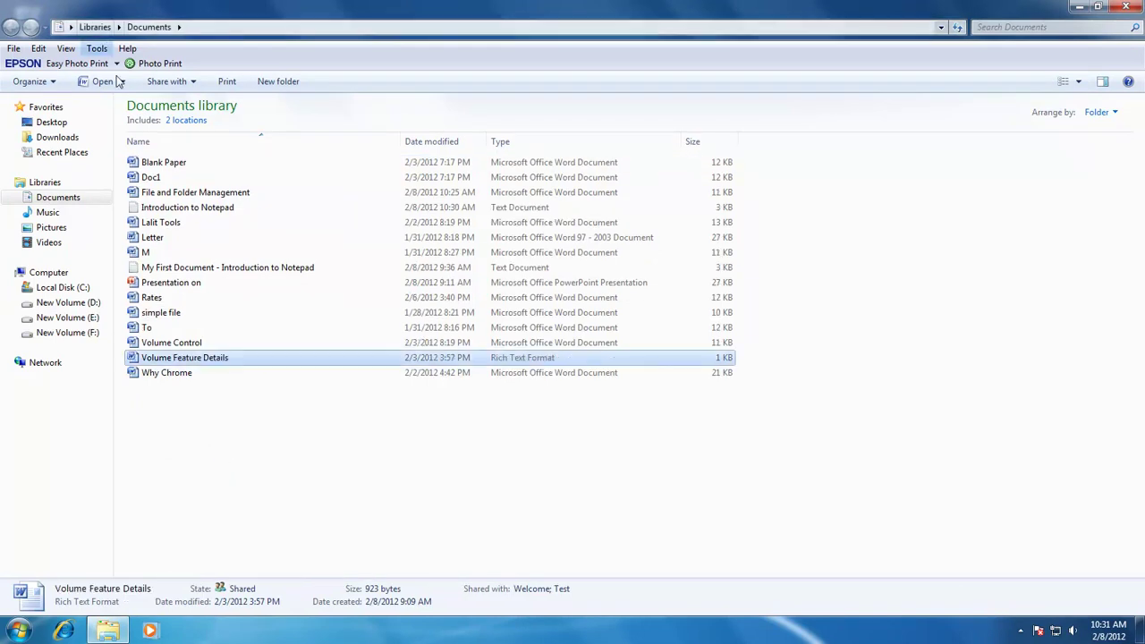
# Step: View the Word document Doc1, close it and rename it "Invoice Performa"
pyautogui.doubleClick(150, 177)
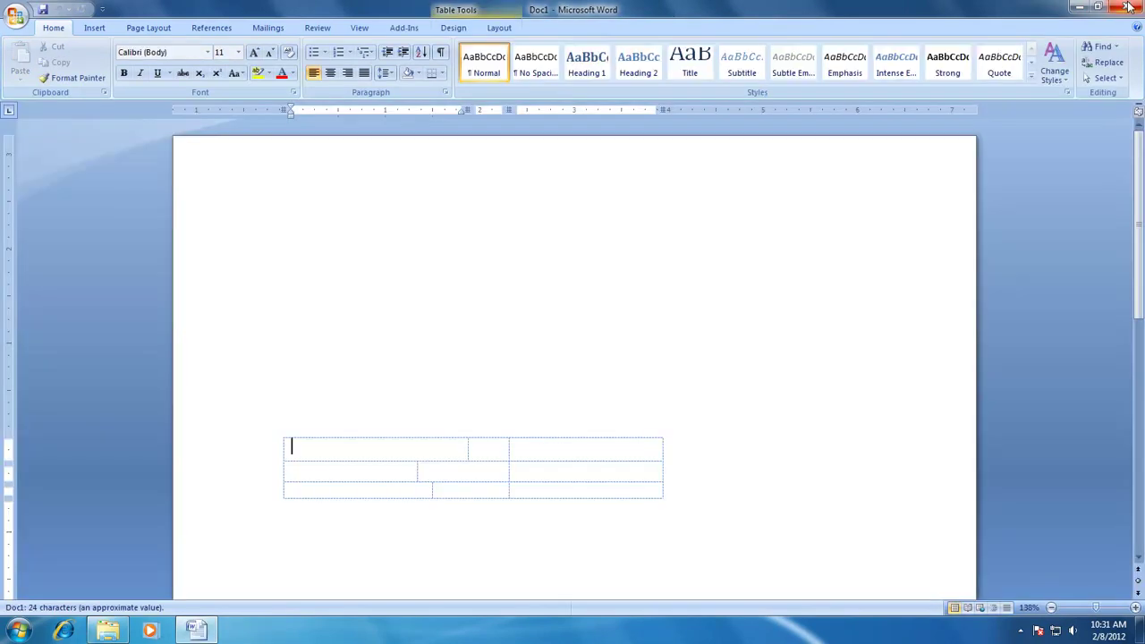
pyautogui.click(1124, 6)
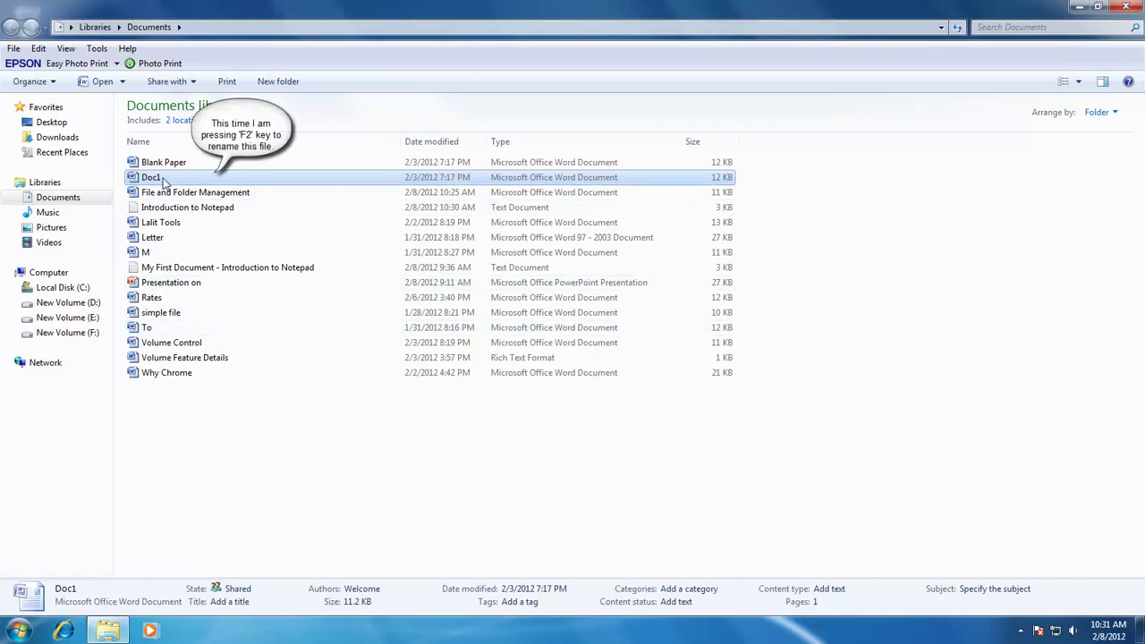
pyautogui.press('F2')
pyautogui.write('Invoice Performa')
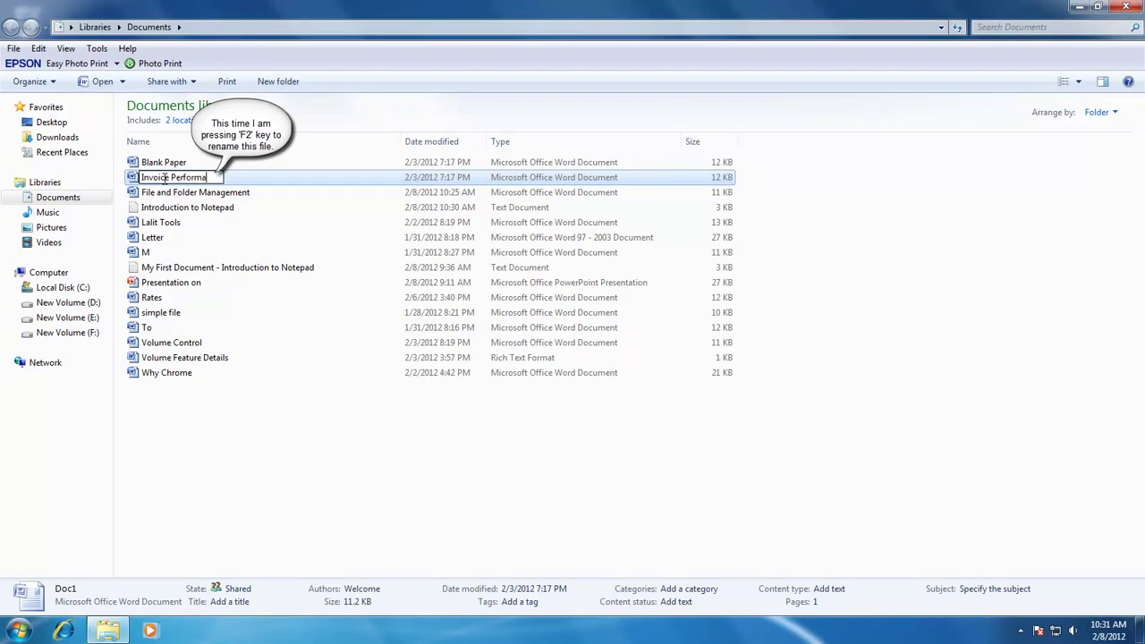
pyautogui.press('Return')
# Step: View the document Letter, close it and extend its file name to "Letter to Union Bank of India"
pyautogui.doubleClick(166, 237)
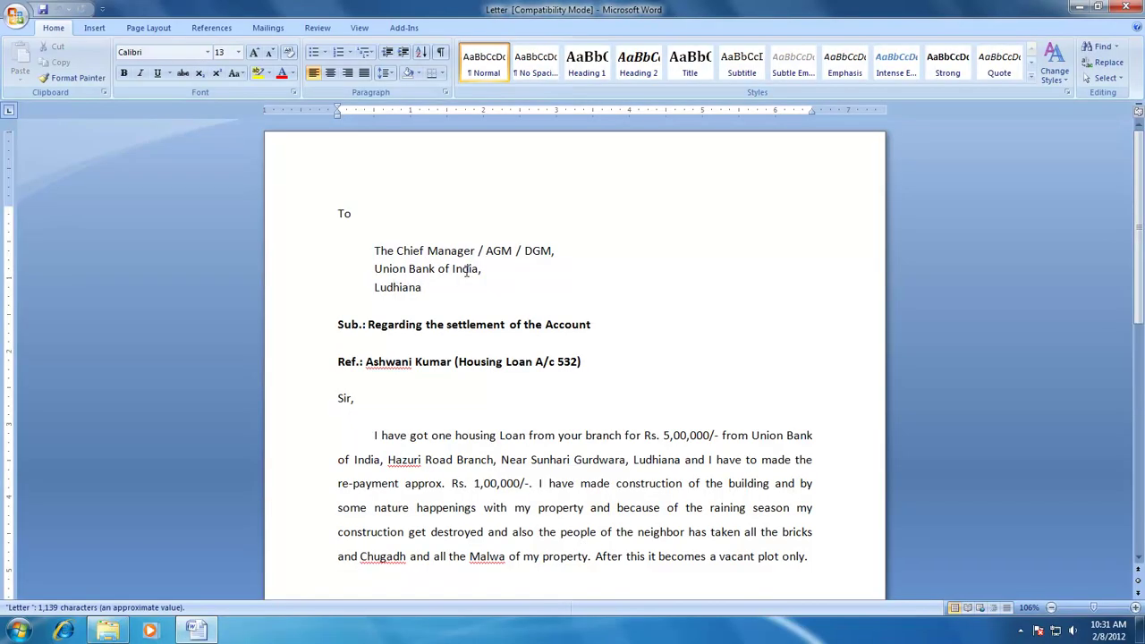
pyautogui.hotkey('alt', 'F4')
pyautogui.press('F2')
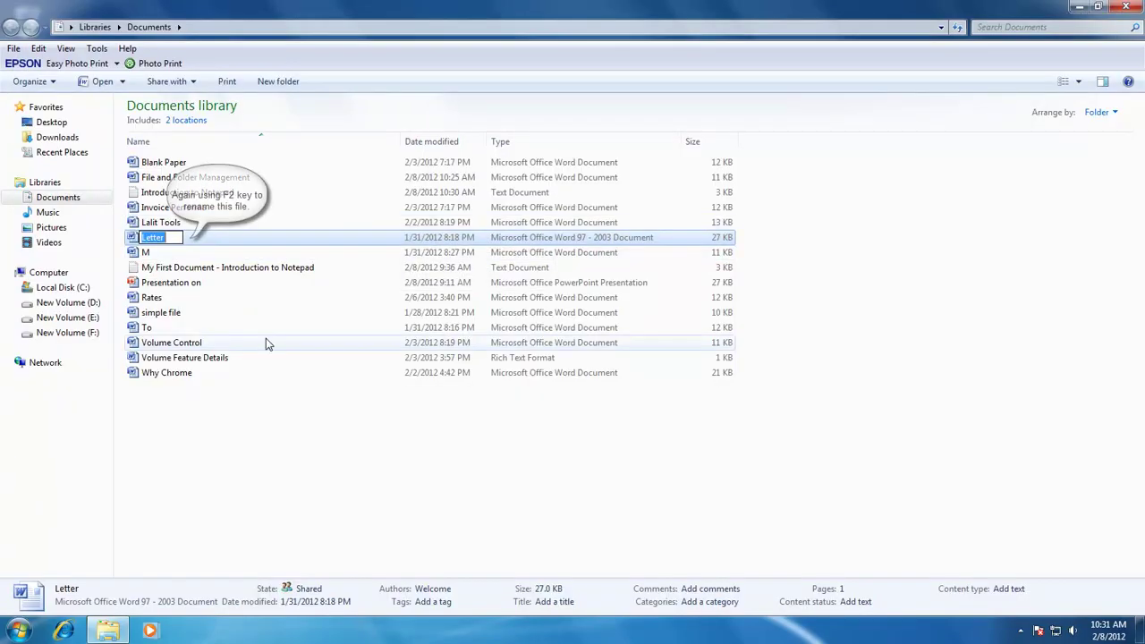
pyautogui.press('End')
pyautogui.write('to Union Bank of Indi')
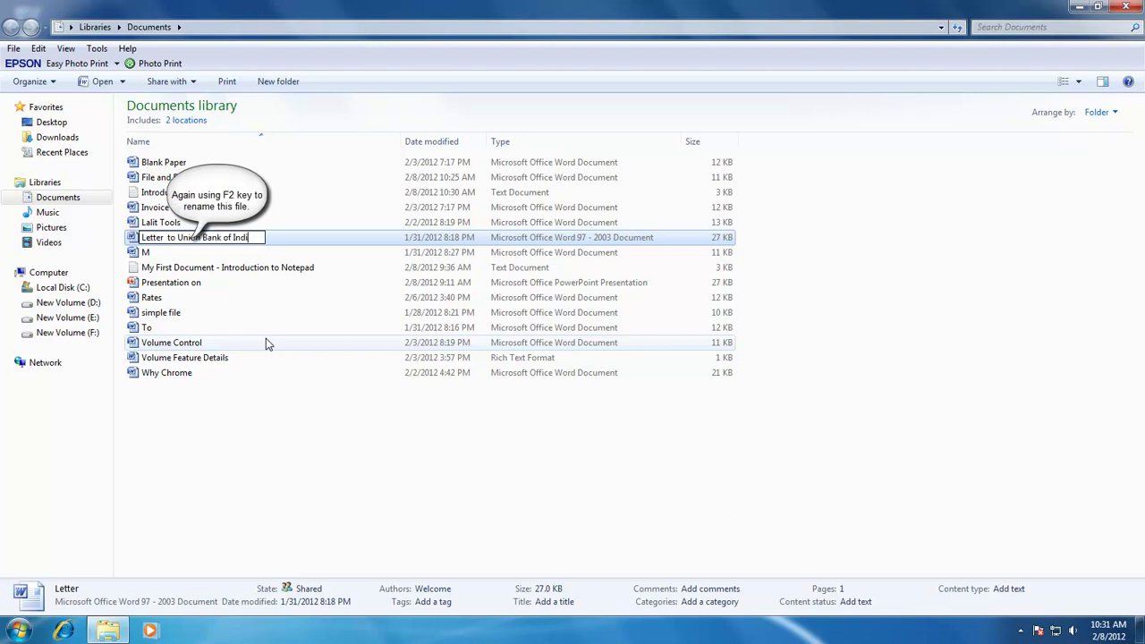
pyautogui.write('a')
pyautogui.press('Return')
# Step: Copy the company heading "Brahamrishi Plastics Private Limited." from document M, close it and rename the file with the copied text
pyautogui.doubleClick(267, 253)
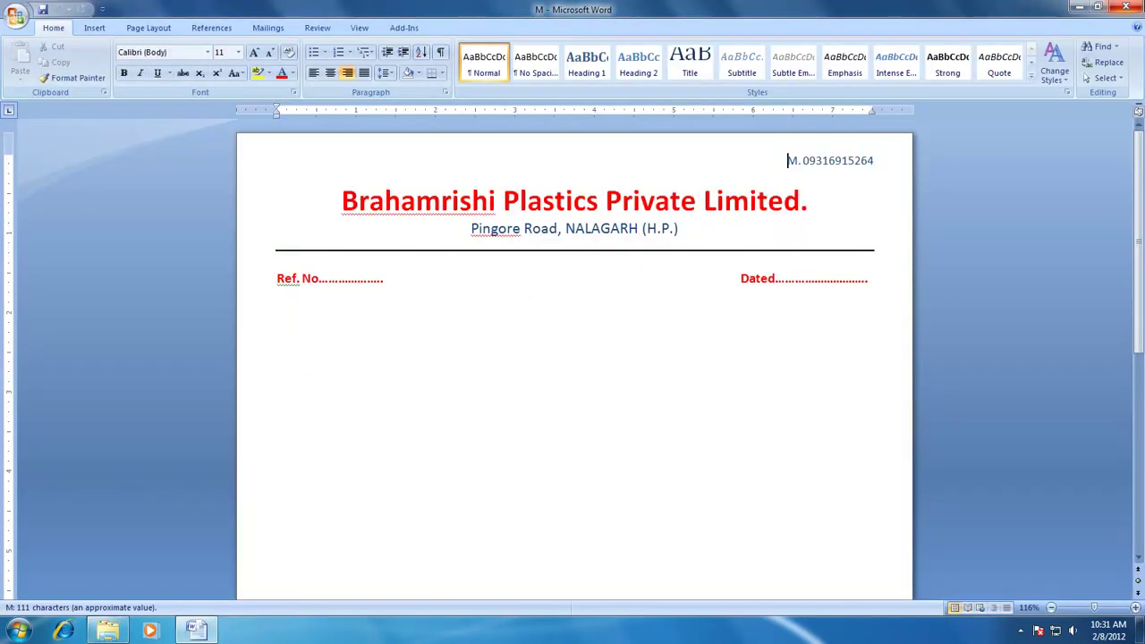
pyautogui.moveTo(343, 201); pyautogui.dragTo(826, 200)
pyautogui.rightClick(752, 200)
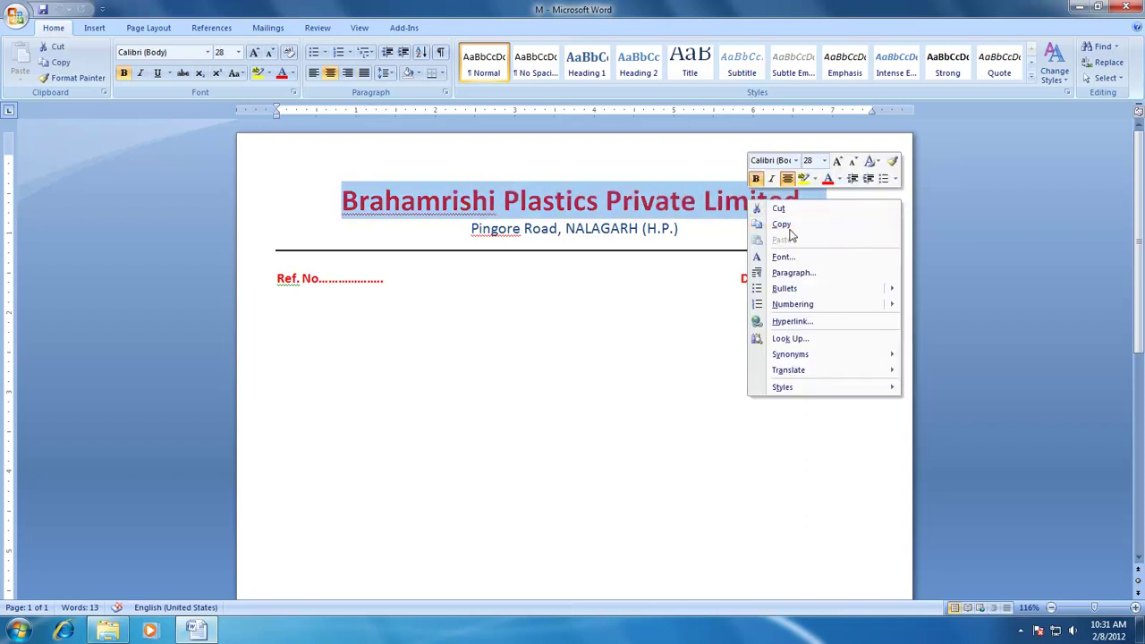
pyautogui.click(781, 224)
pyautogui.hotkey('alt', 'F4')
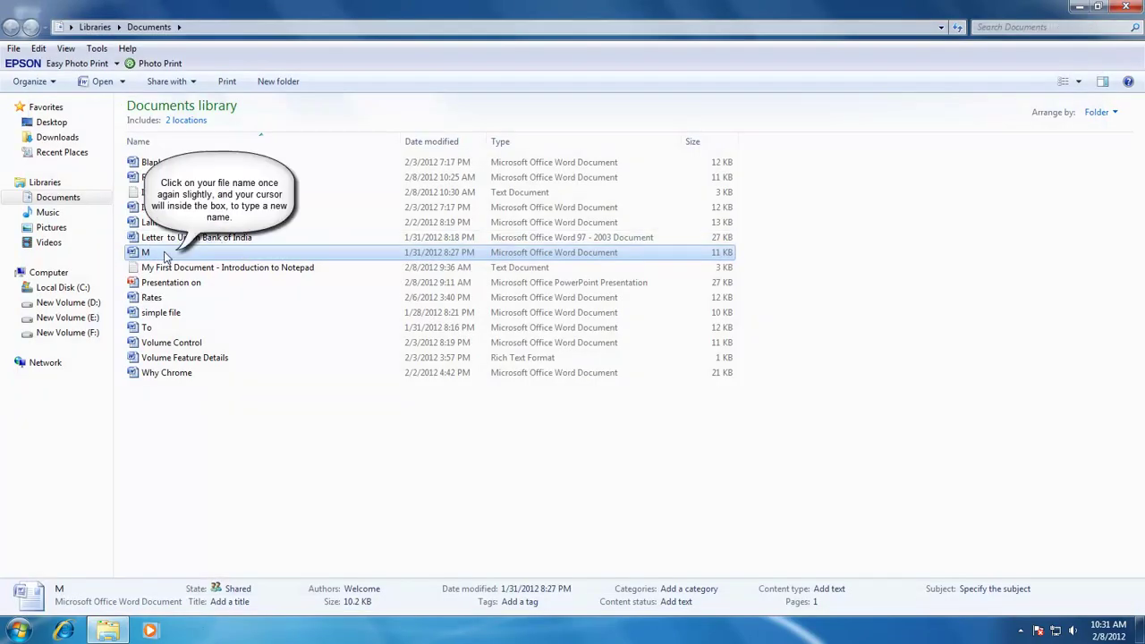
pyautogui.click(146, 253)
pyautogui.hotkey('ctrl', 'v')
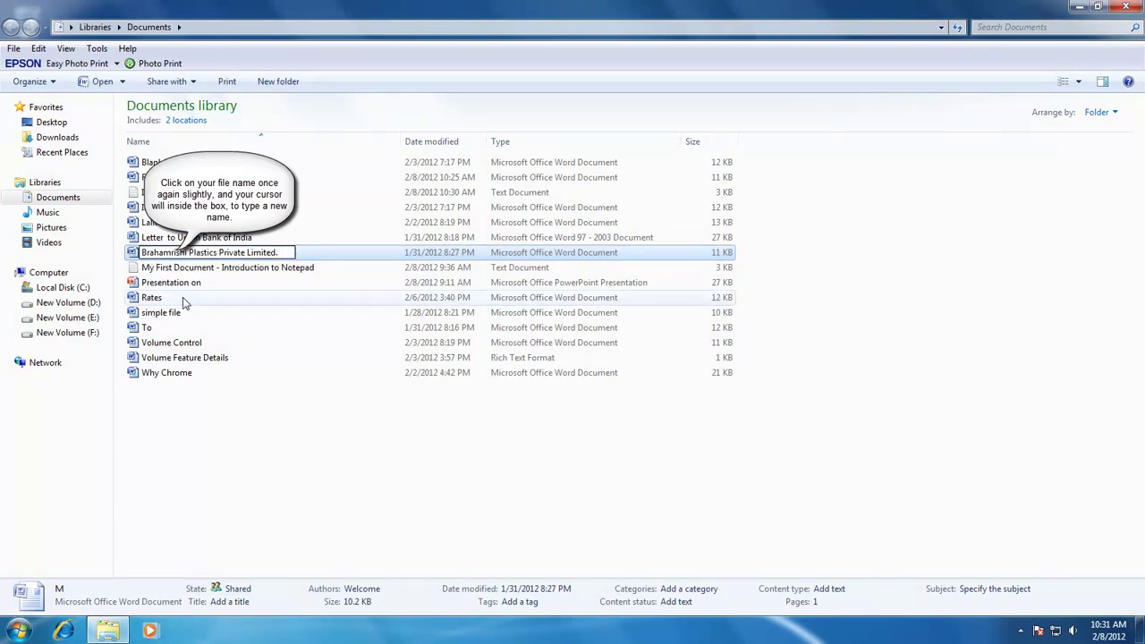
pyautogui.press('Return')
# Step: Open the document To for a brief check, close it and rename it "Bank Account Letter"
pyautogui.click(148, 329)
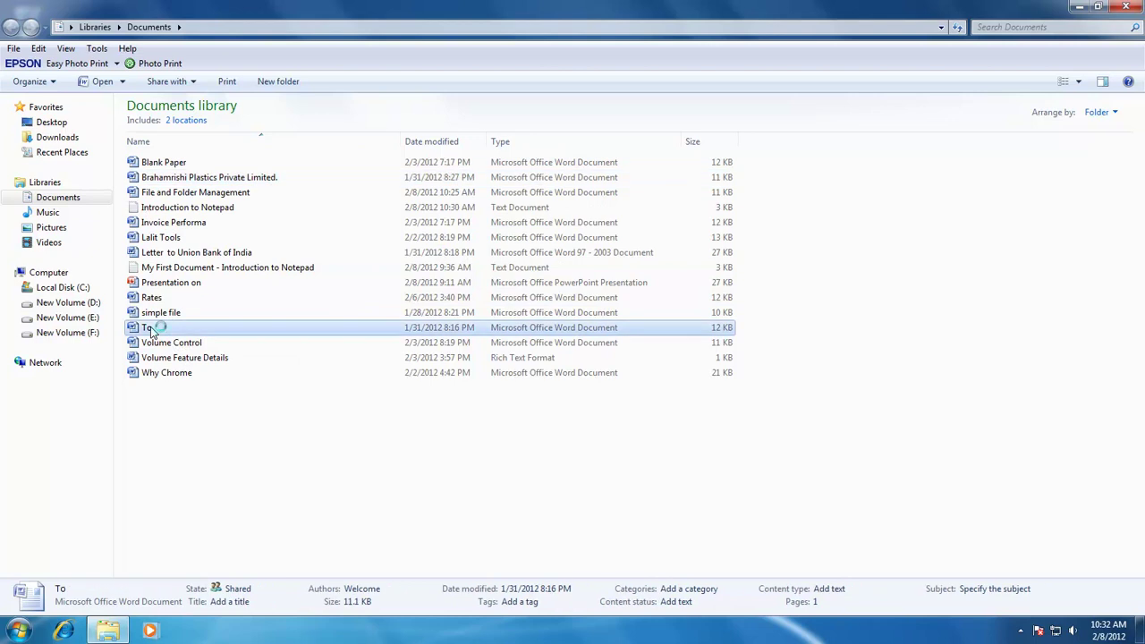
pyautogui.doubleClick(149, 330)
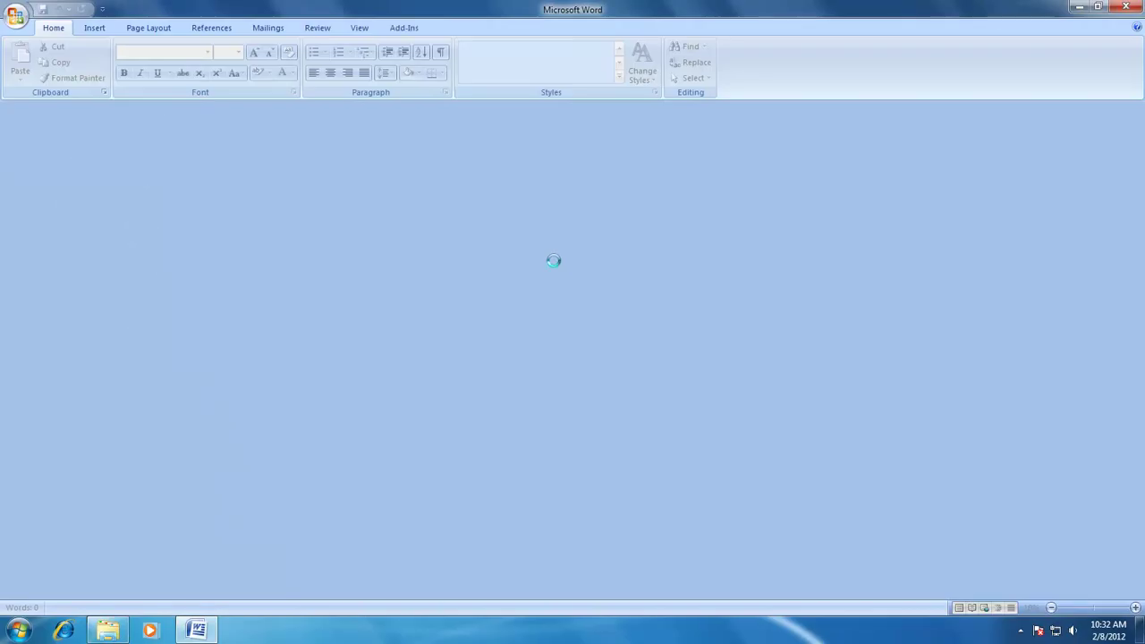
pyautogui.hotkey('alt', 'F4')
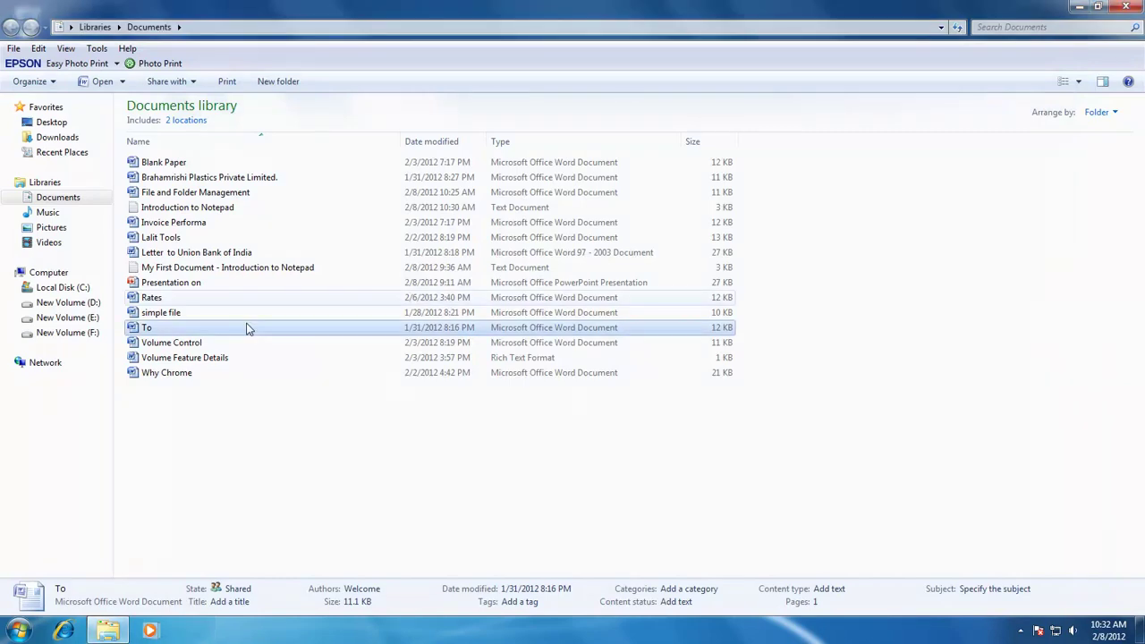
pyautogui.click(149, 331)
pyautogui.write('Bank A')
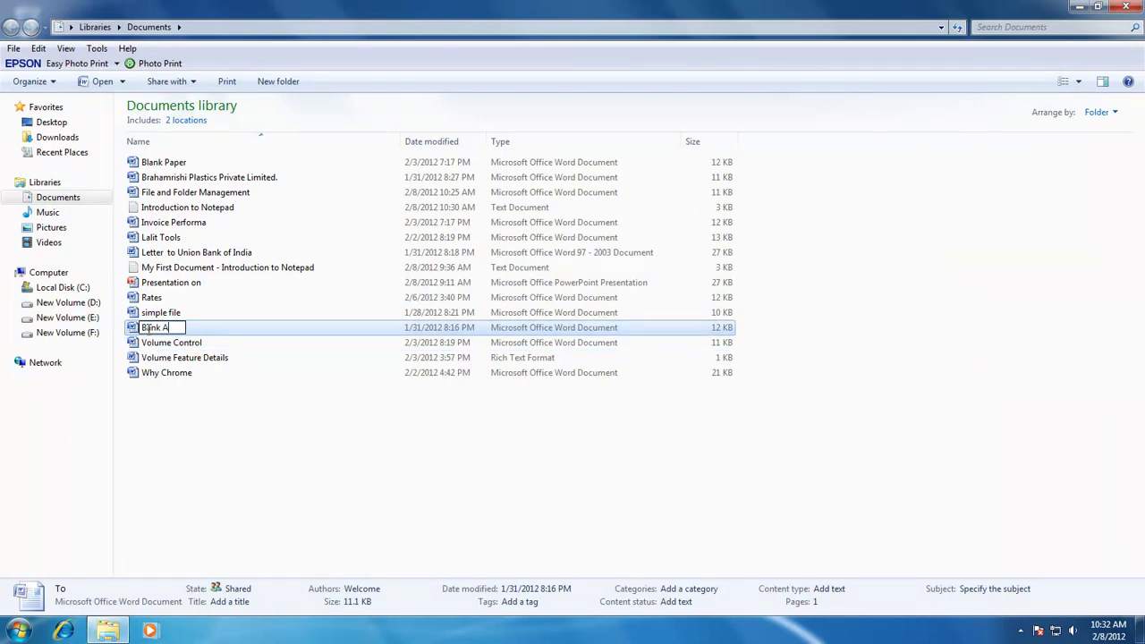
pyautogui.write('ccount Letter')
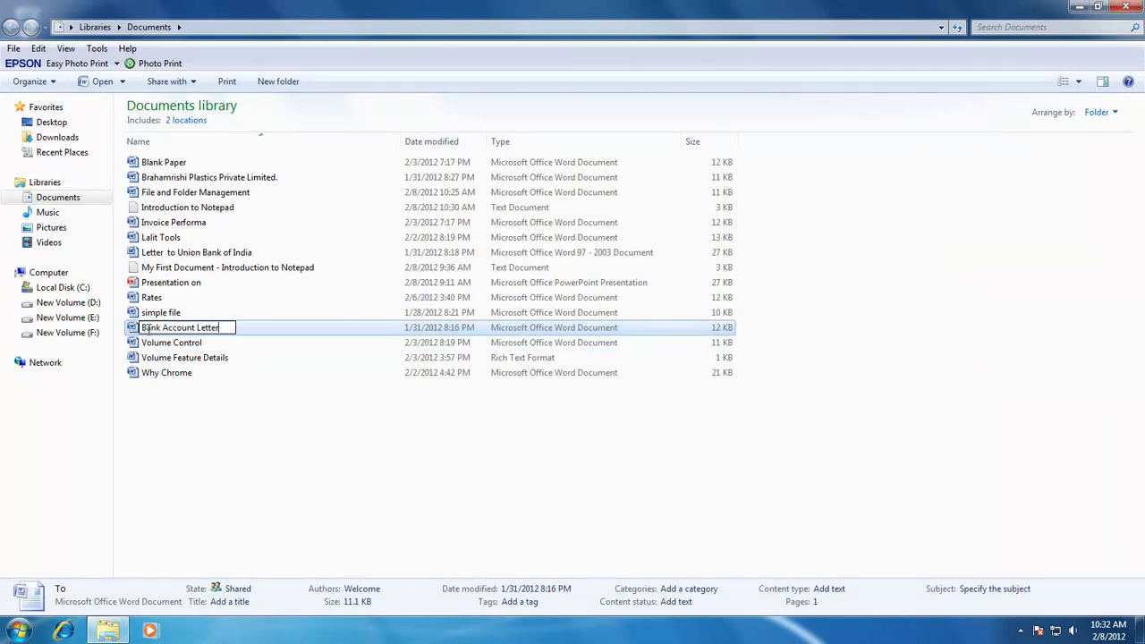
pyautogui.press('Return')
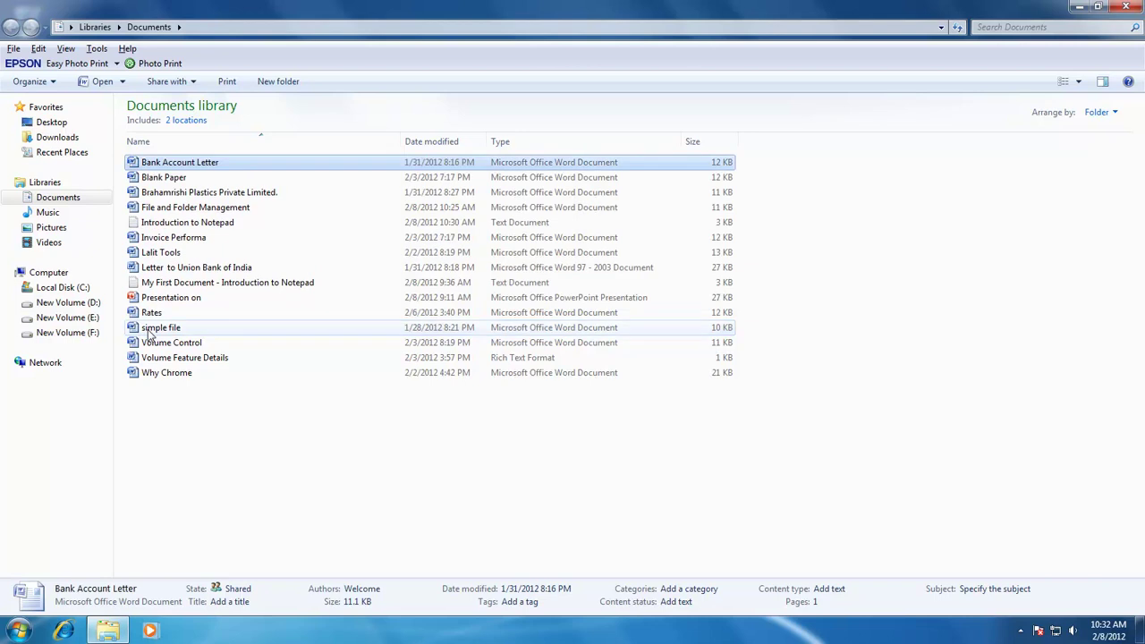
# Step: View the document Rates, close it and rename it "Printing Rate List"
pyautogui.doubleClick(218, 315)
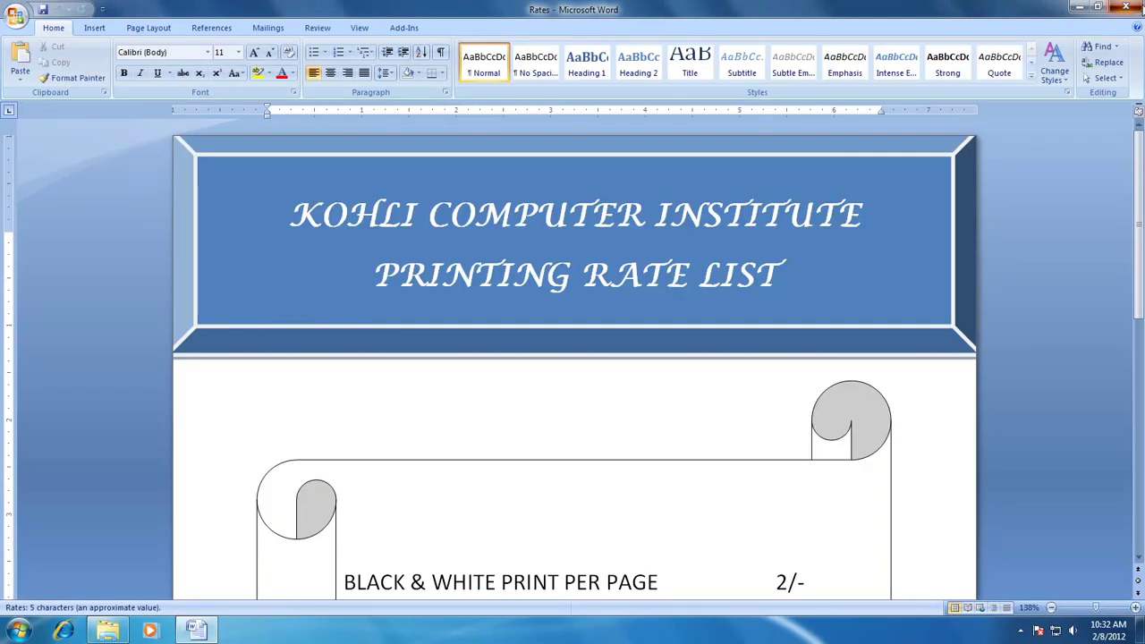
pyautogui.click(1126, 7)
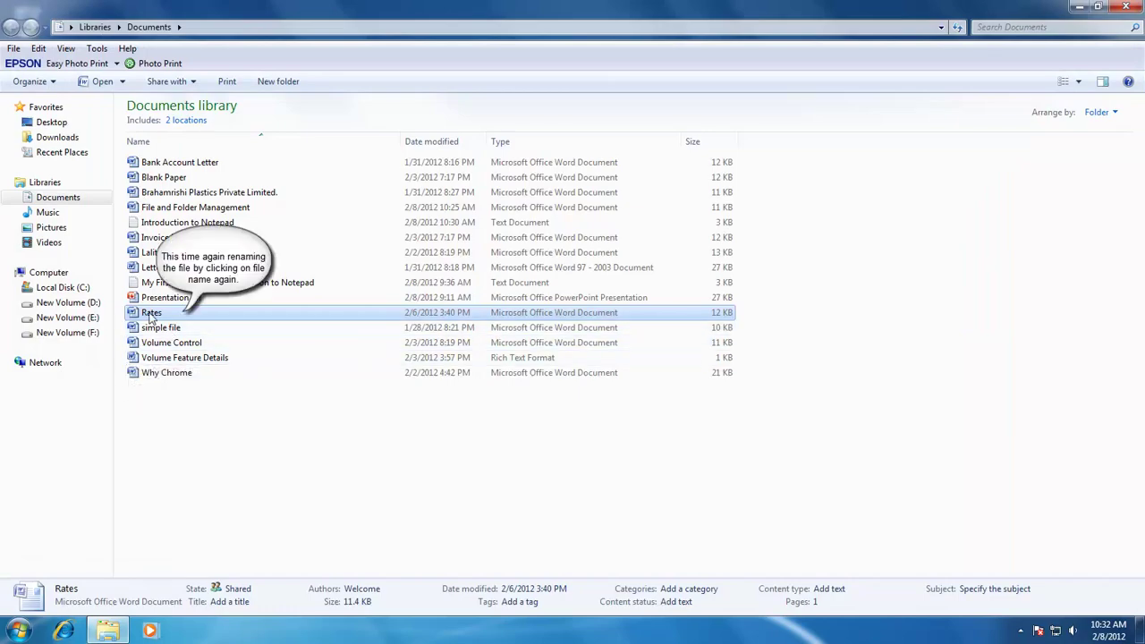
pyautogui.click(150, 314)
pyautogui.write('Printing')
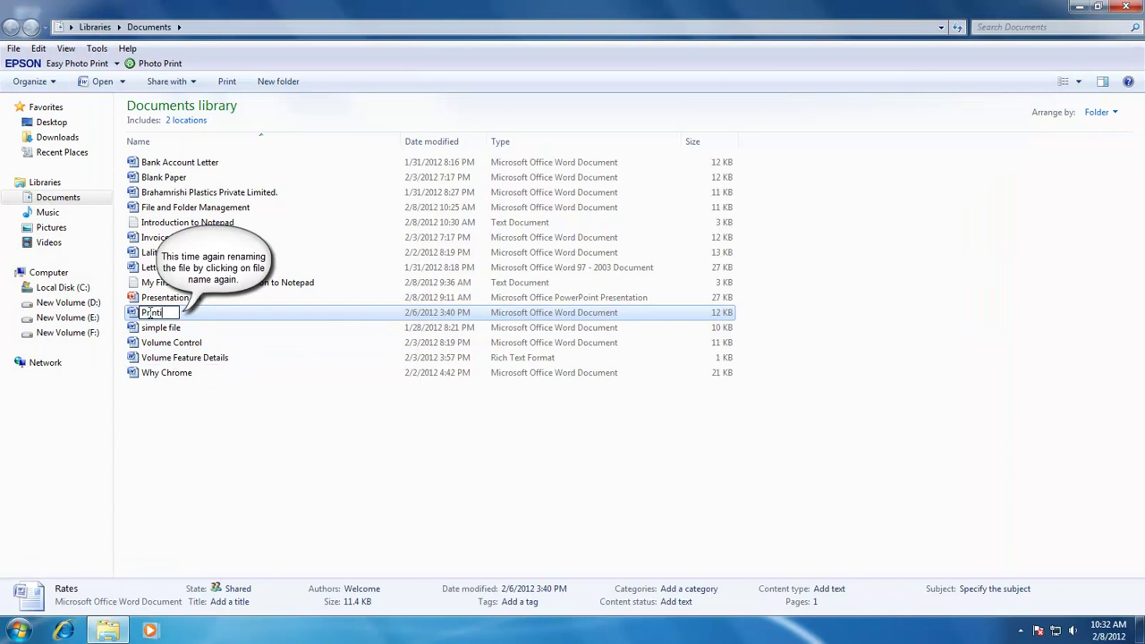
pyautogui.write(' Rate List')
pyautogui.press('Return')
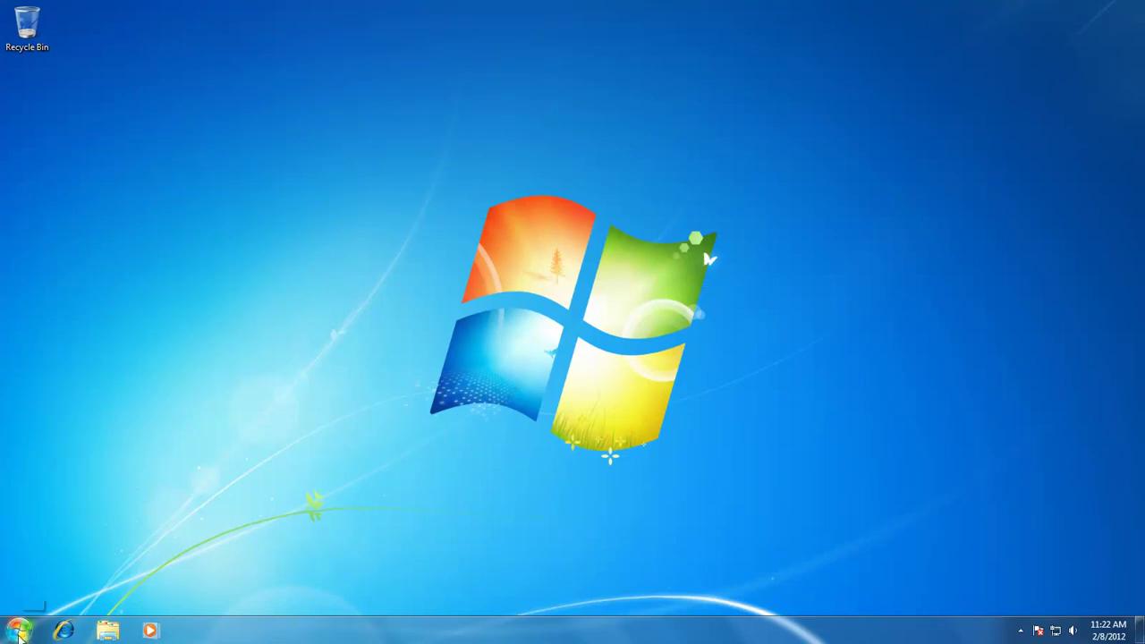
# Step: Open the Sounds folder in the Documents library, select its whole range of sound files and clear the selection
pyautogui.click(19, 633)
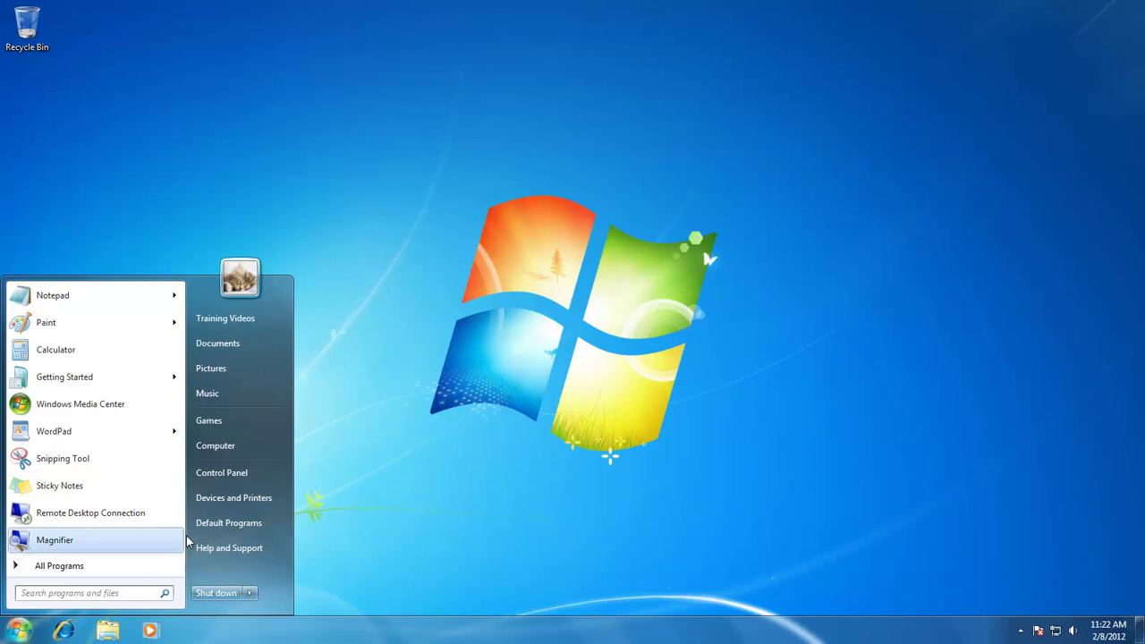
pyautogui.click(252, 345)
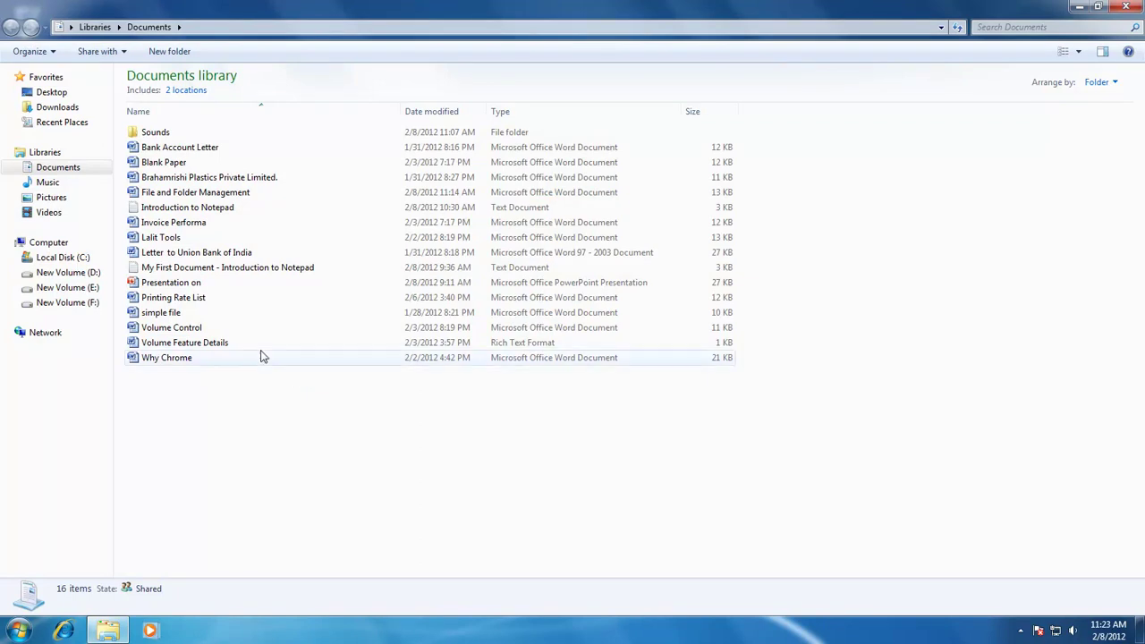
pyautogui.doubleClick(156, 133)
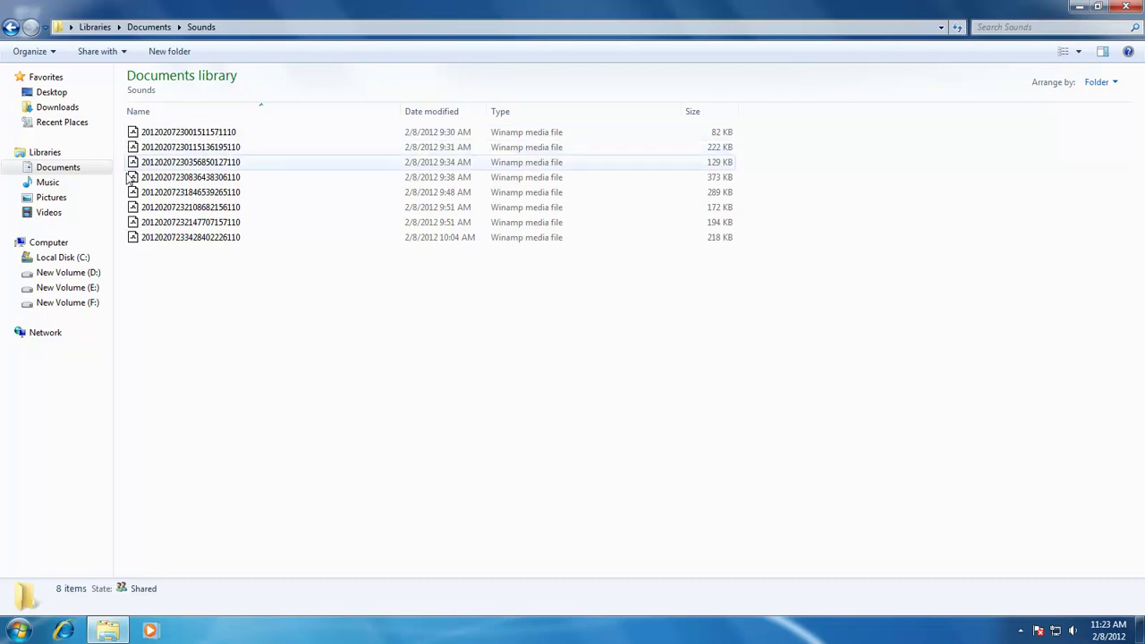
pyautogui.click(177, 134)
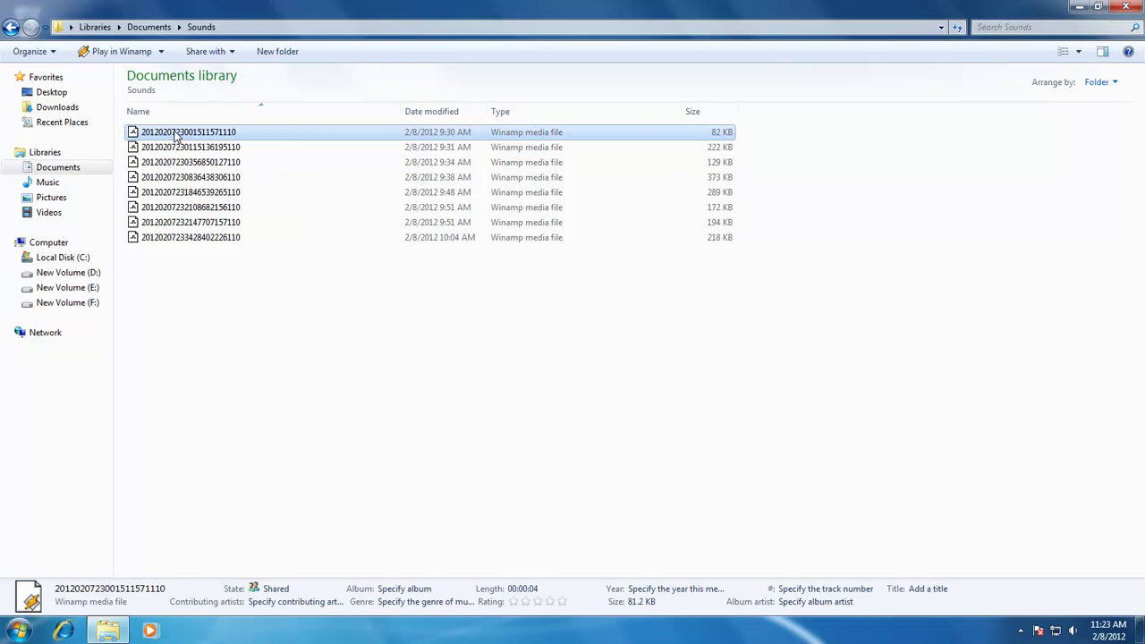
pyautogui.keyDown('shift'); pyautogui.click(166, 237); pyautogui.keyUp('shift')
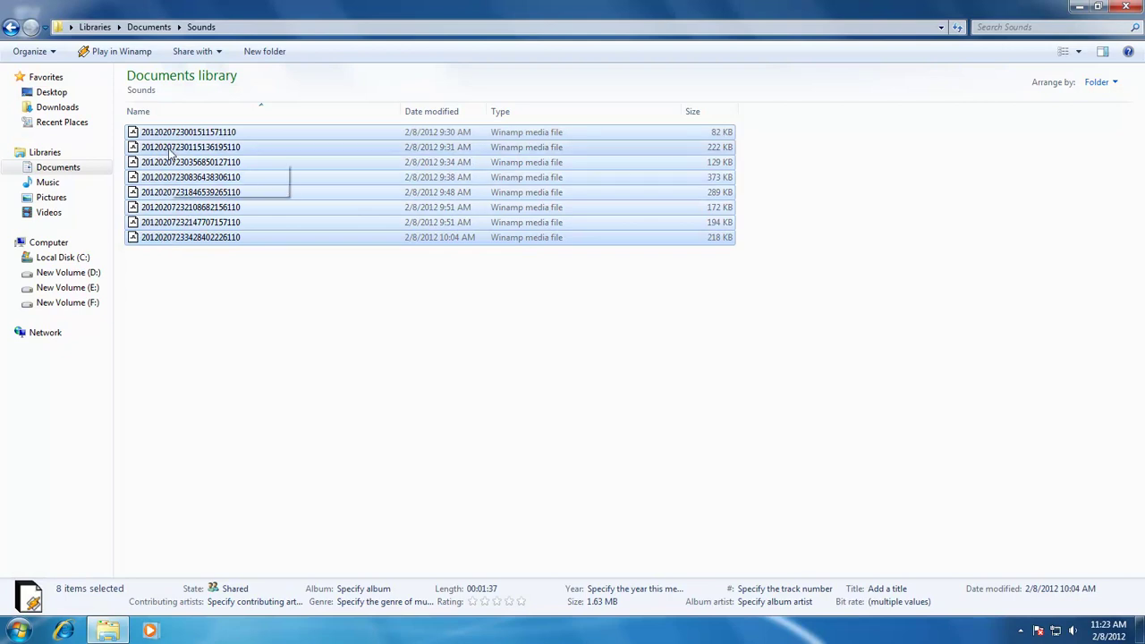
pyautogui.click(435, 319)
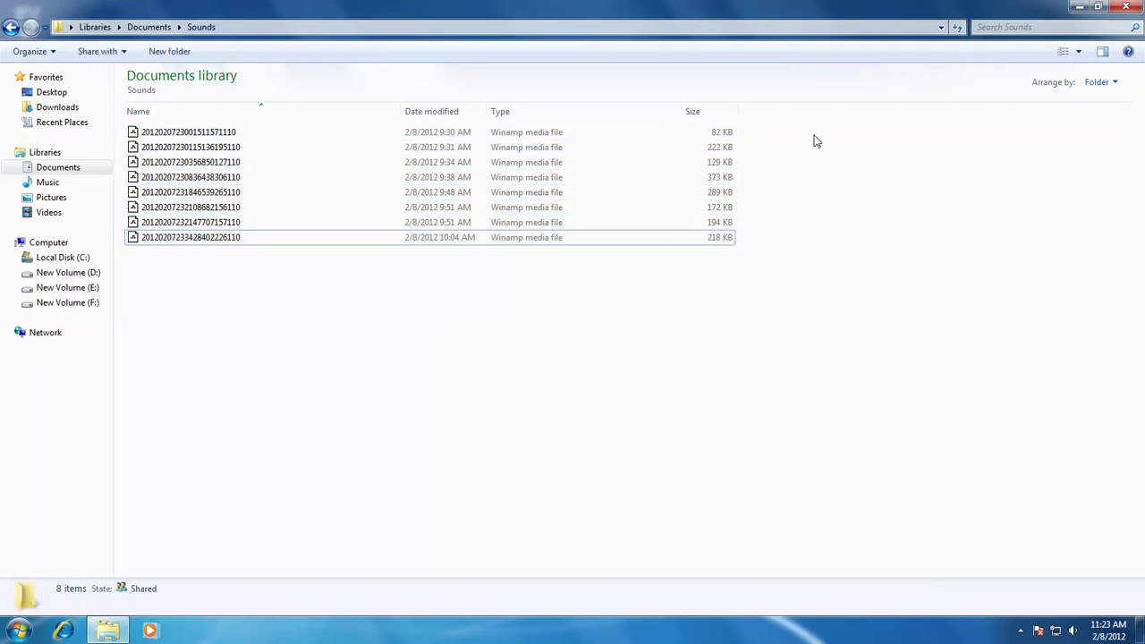
# Step: Rename all sound files in the Sounds folder together with the base name "Chapter 1 - Lesson 4 - Sound"
pyautogui.moveTo(823, 143); pyautogui.dragTo(224, 249)
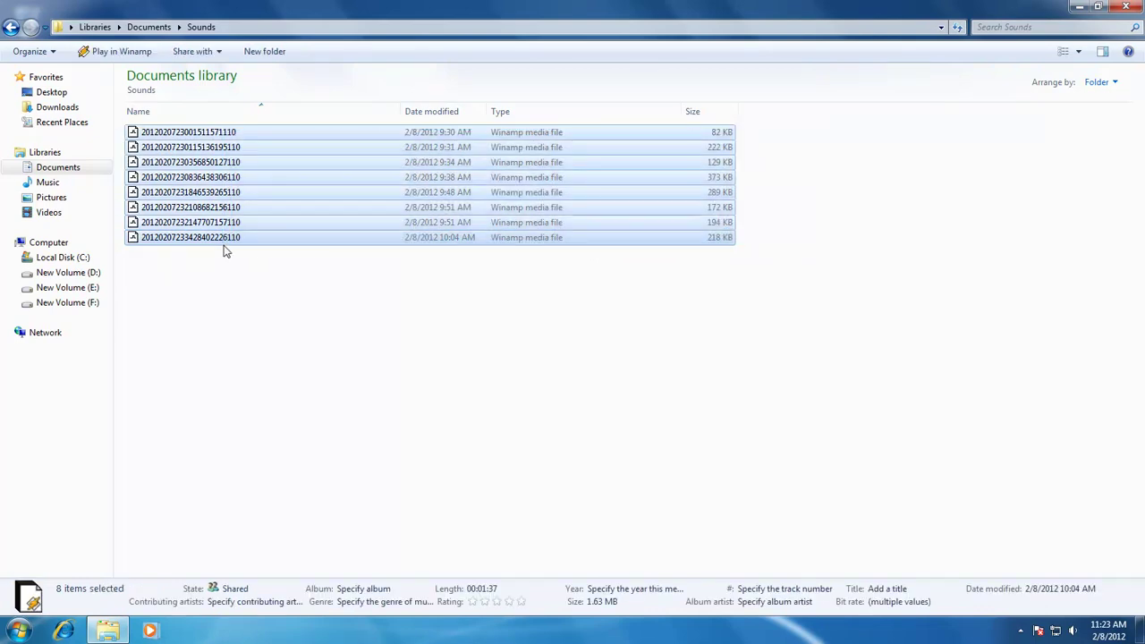
pyautogui.rightClick(202, 136)
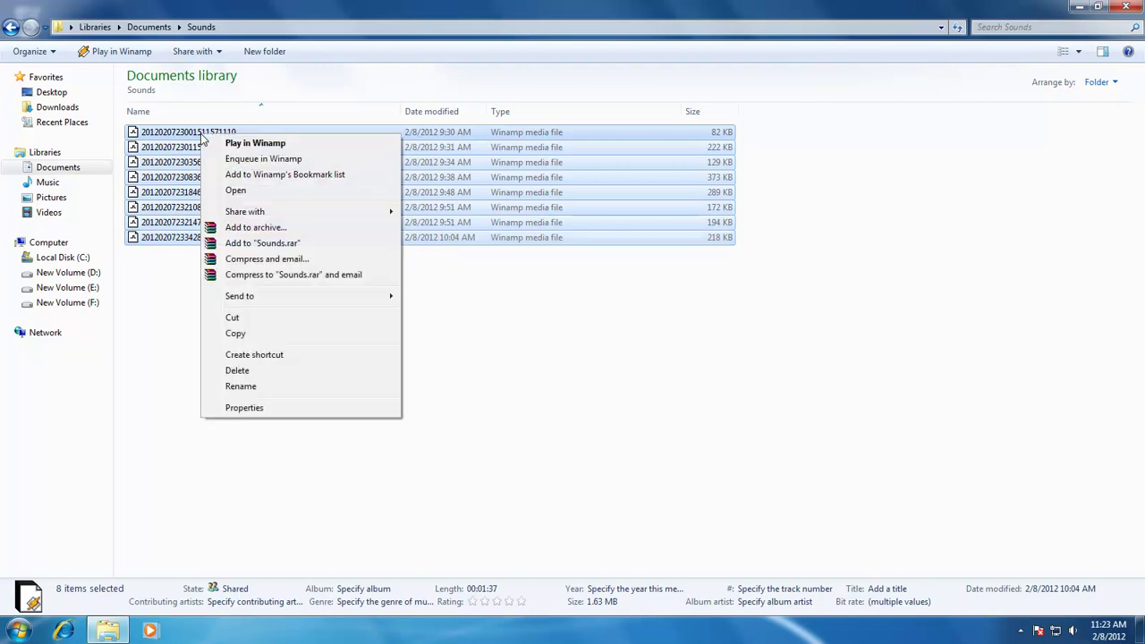
pyautogui.click(247, 390)
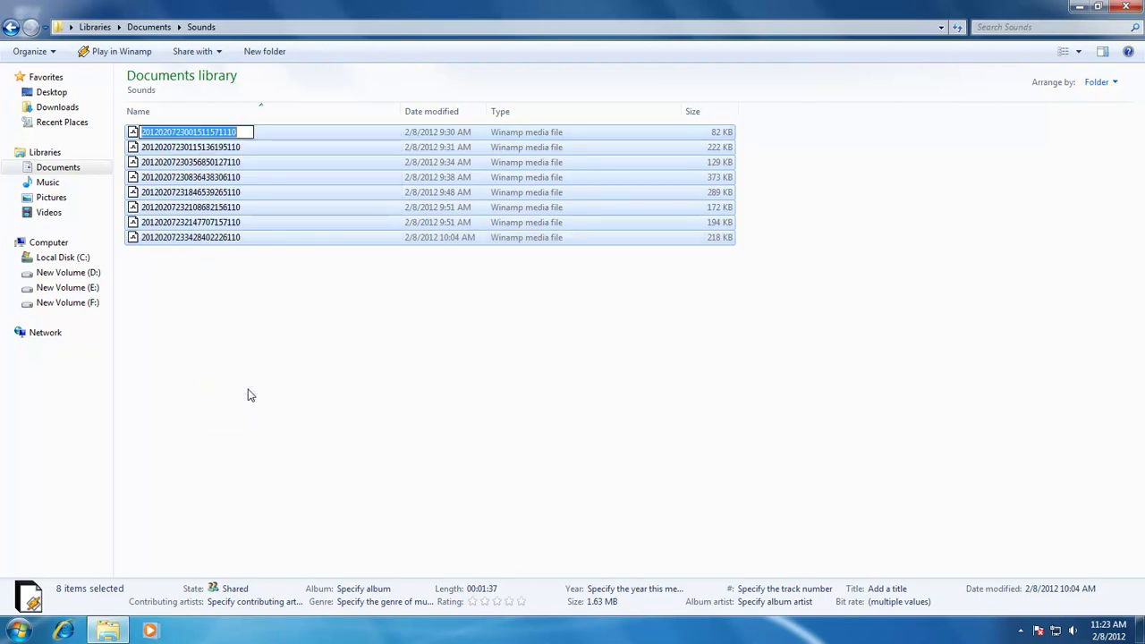
pyautogui.write('Chapte')
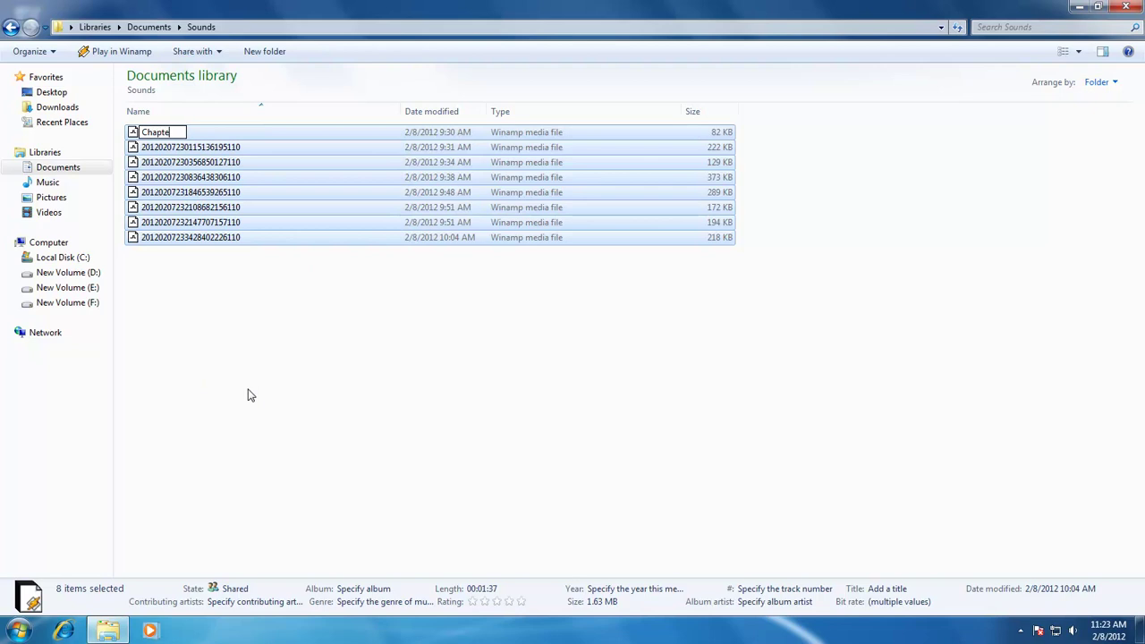
pyautogui.write('r 1 - Lesson 4 - Sound')
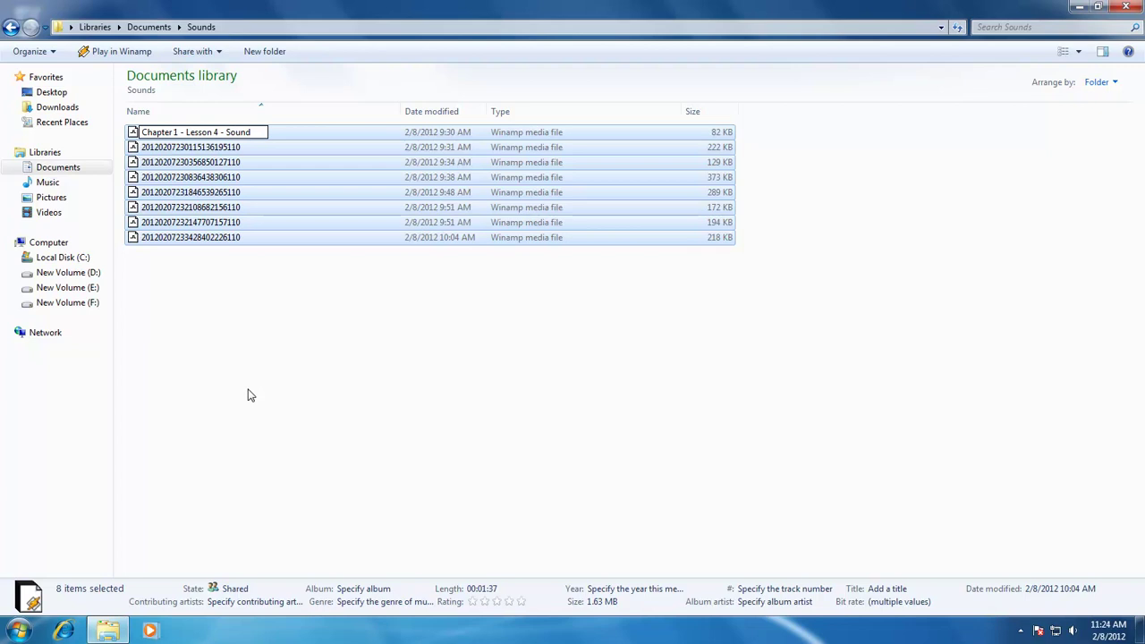
pyautogui.press('Return')
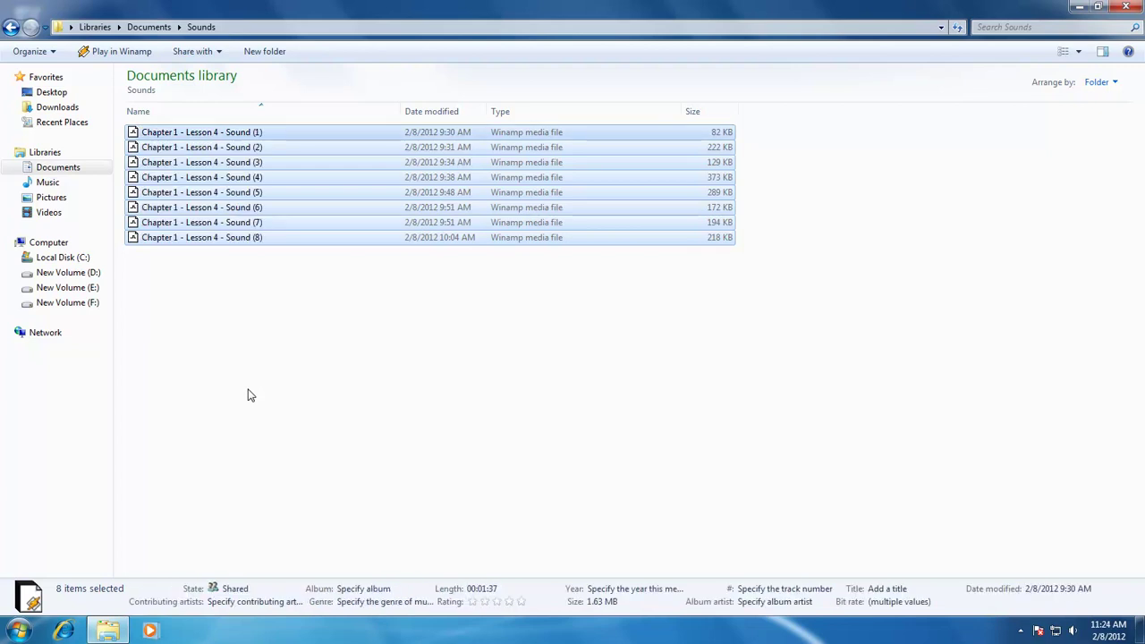
pyautogui.click(251, 395)
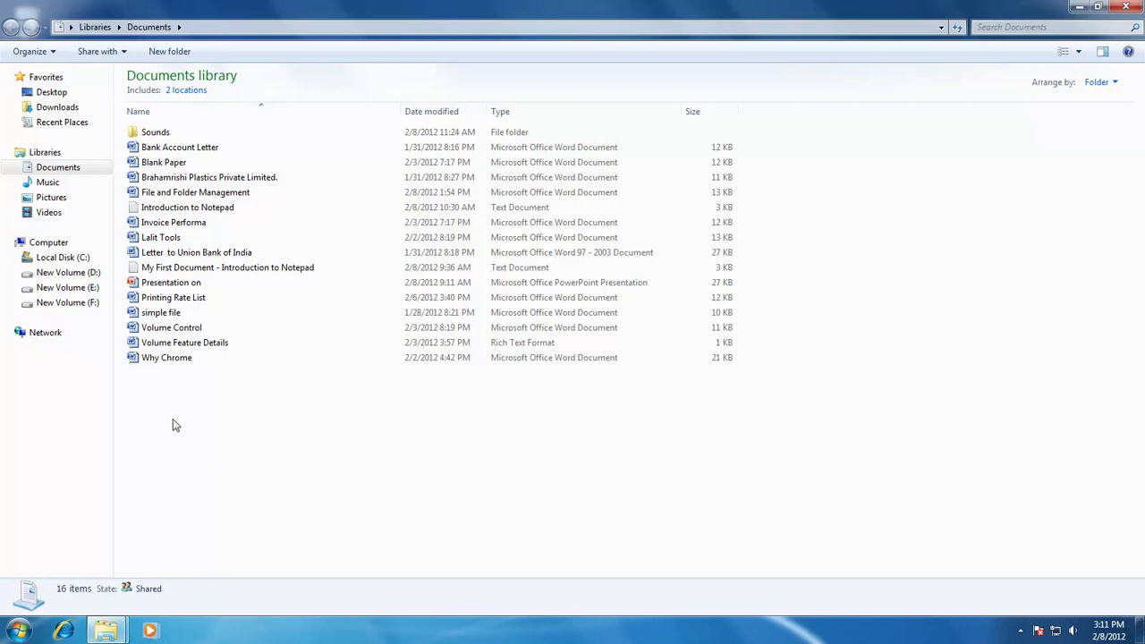
# Step: Switch to the Temp folder window on New Volume (D:) and check how many items it holds
pyautogui.moveTo(107, 629)
pyautogui.click(109, 566)
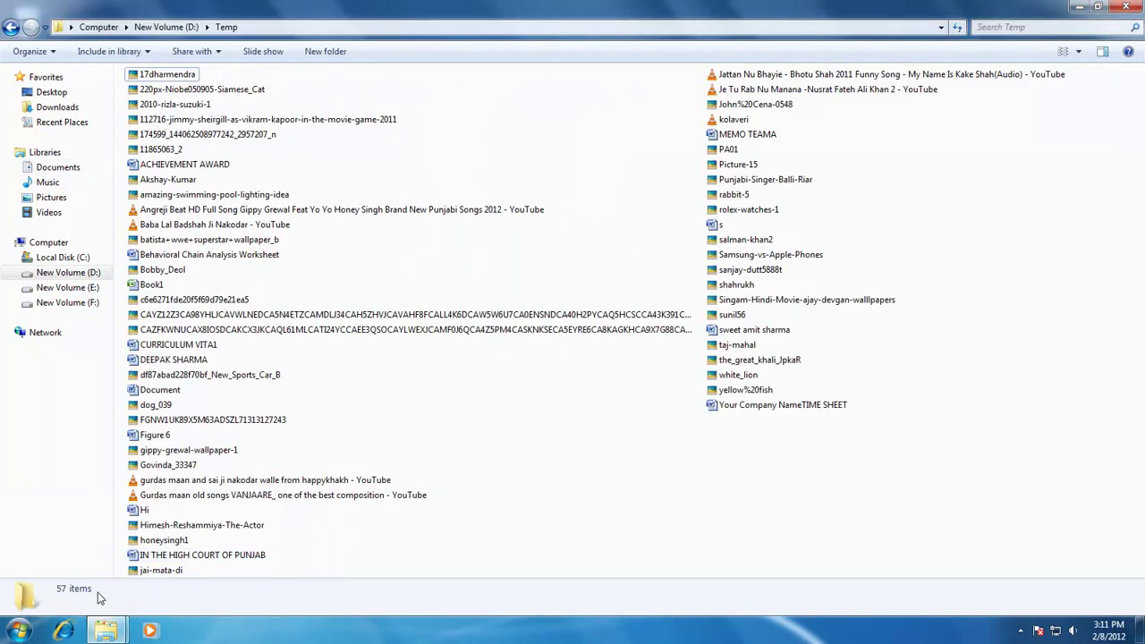
pyautogui.click(70, 594)
pyautogui.click(69, 595)
pyautogui.click(69, 595)
pyautogui.click(69, 595)
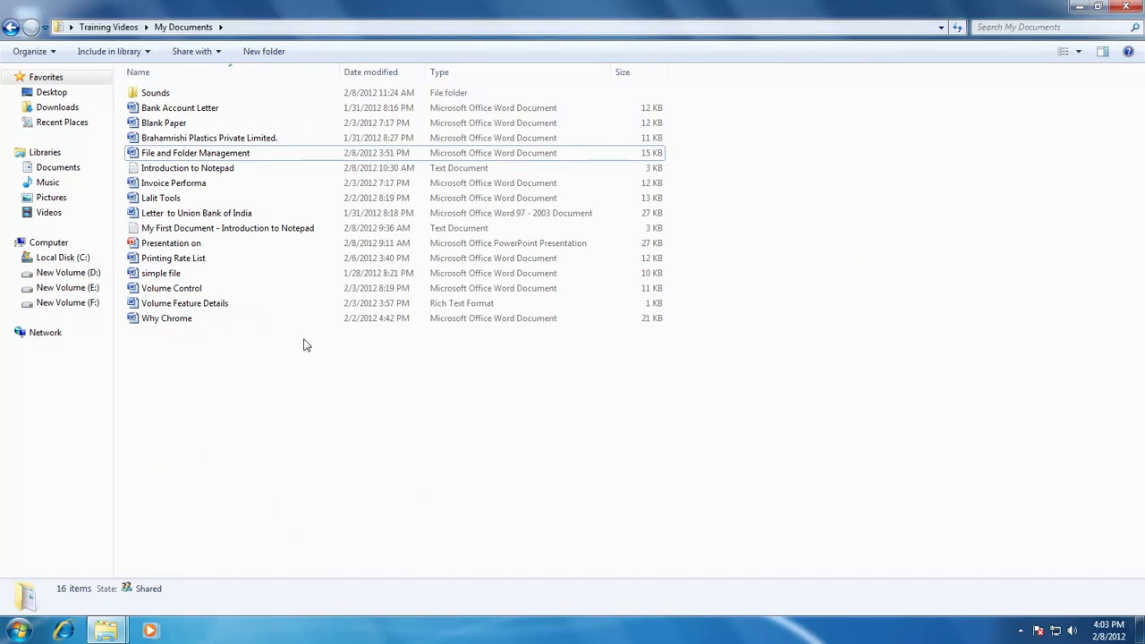
# Step: Create a folder named "Letters" in My Documents
pyautogui.click(265, 54)
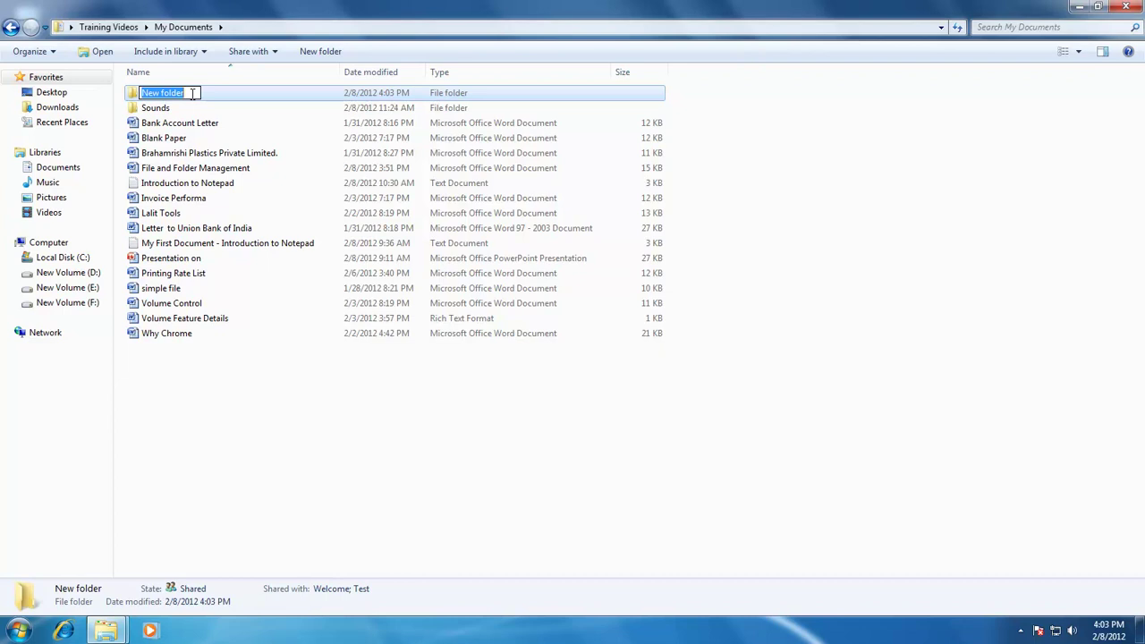
pyautogui.press('BackSpace')
pyautogui.write('Letters')
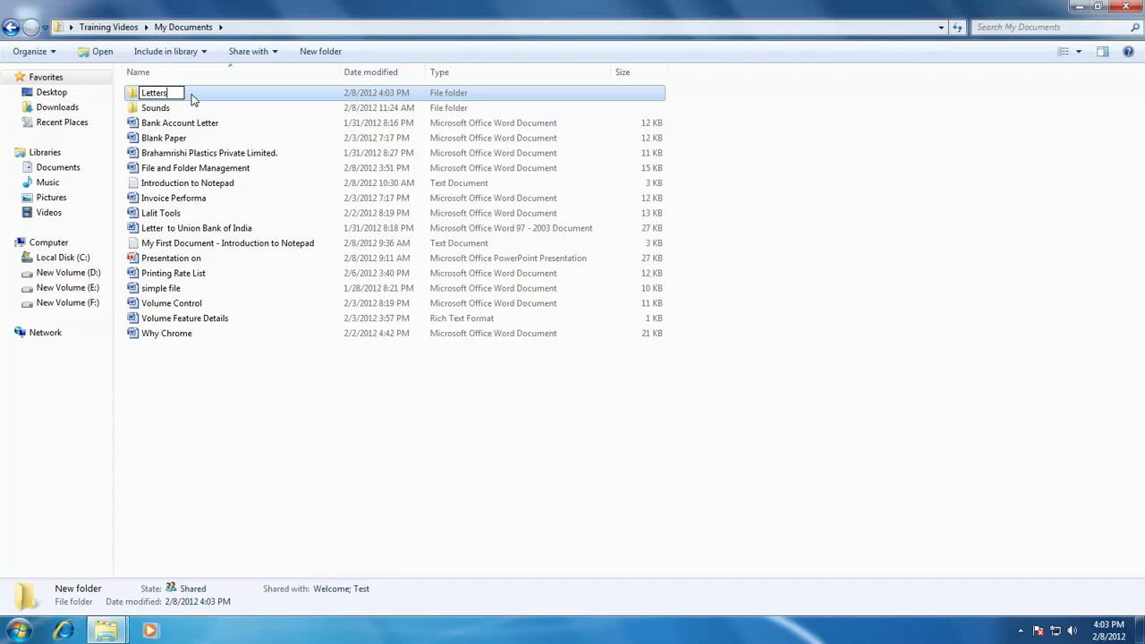
pyautogui.press('Return')
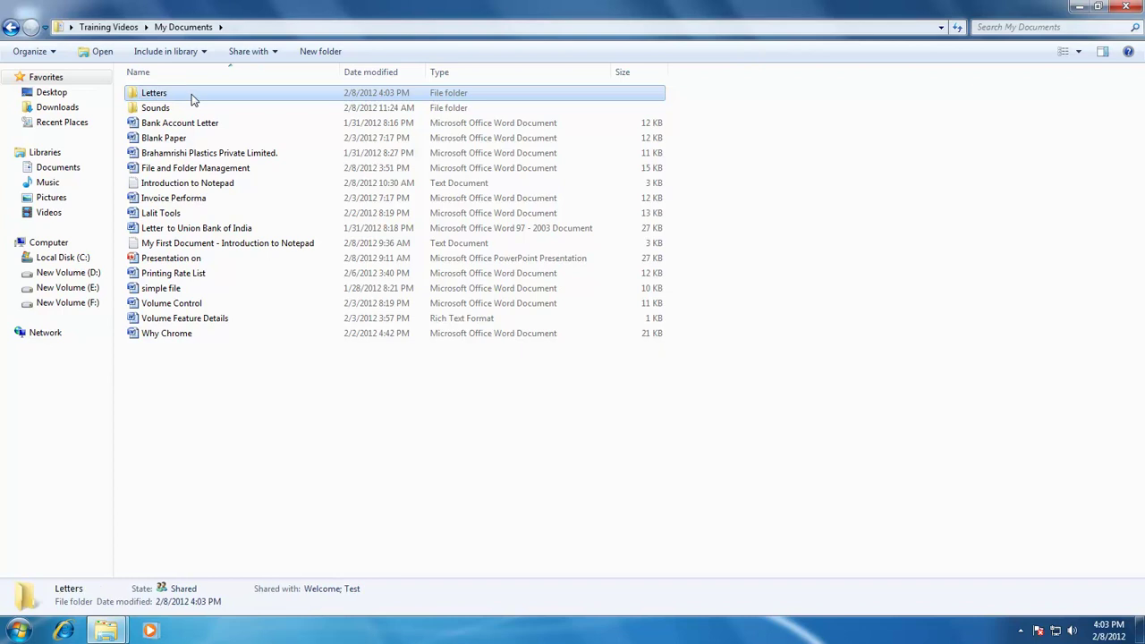
pyautogui.rightClick(153, 93)
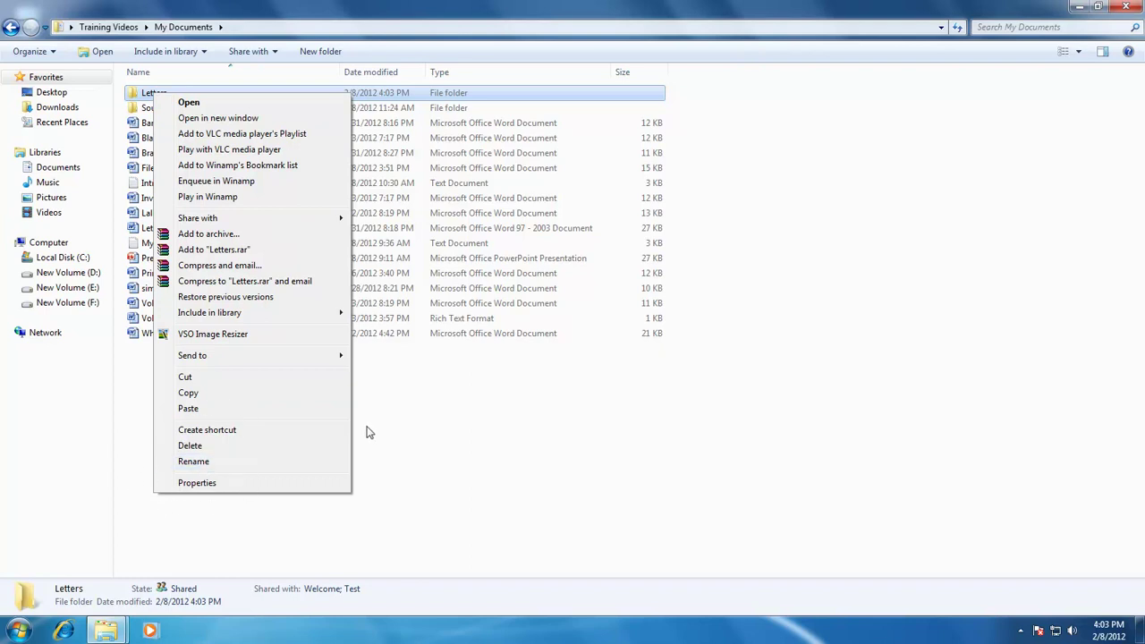
pyautogui.click(132, 93)
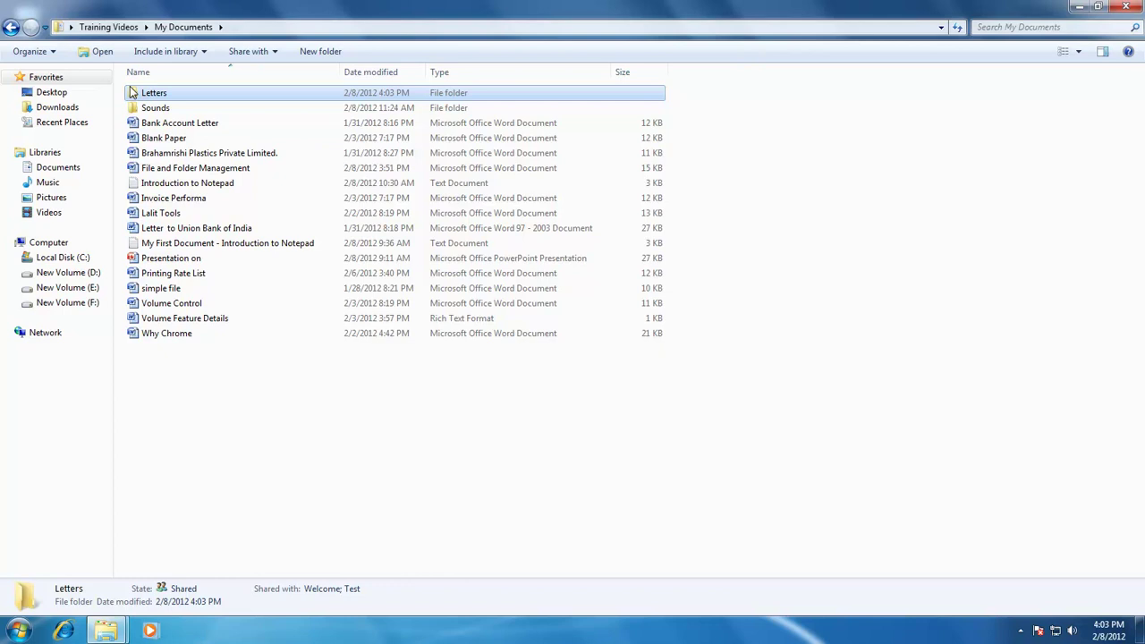
# Step: Create another folder named "Project Reports" in My Documents
pyautogui.rightClick(347, 401)
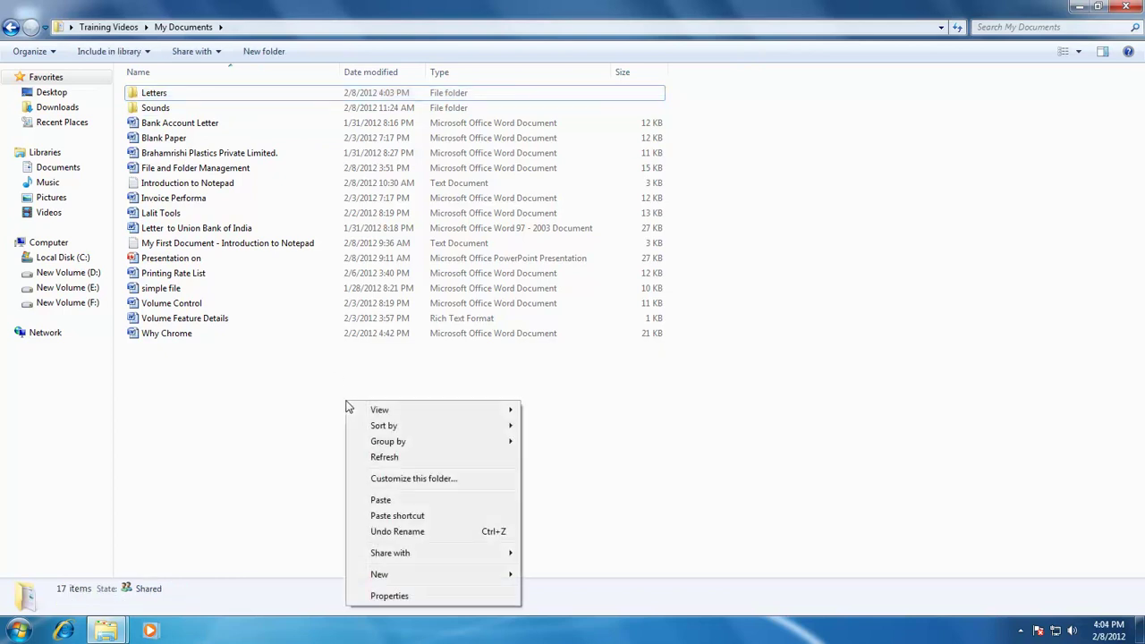
pyautogui.moveTo(423, 576)
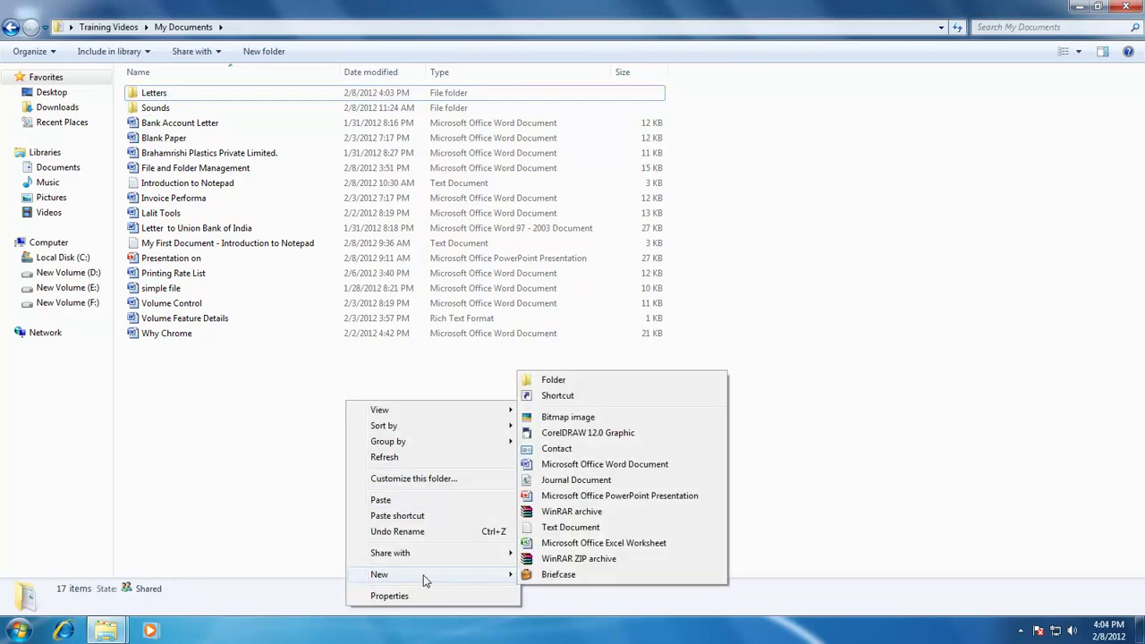
pyautogui.click(610, 381)
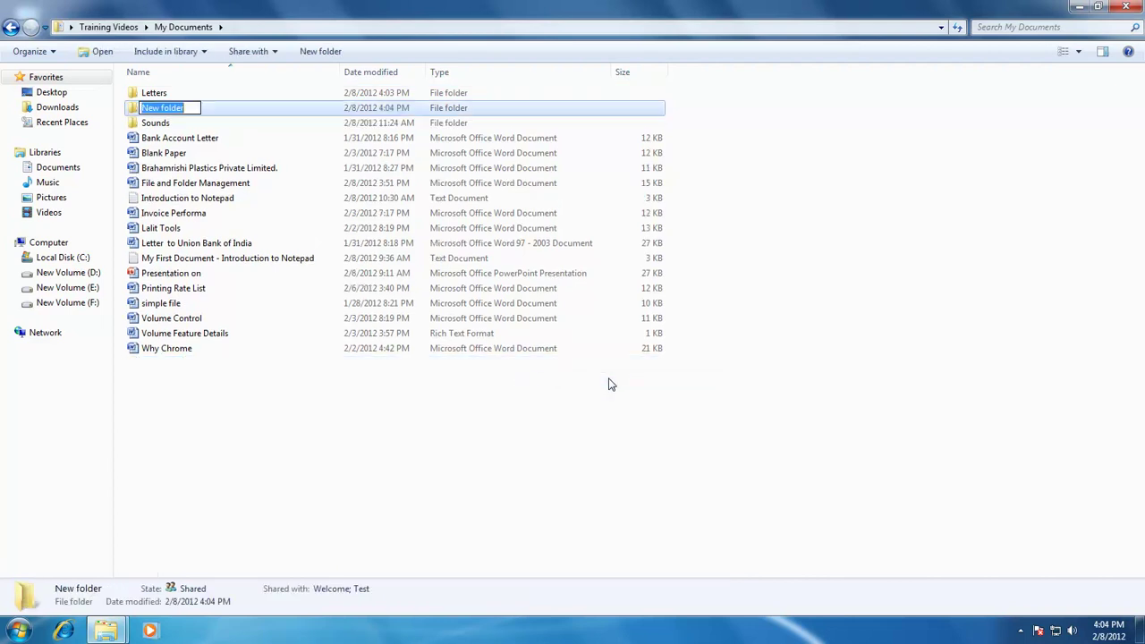
pyautogui.write('Pro')
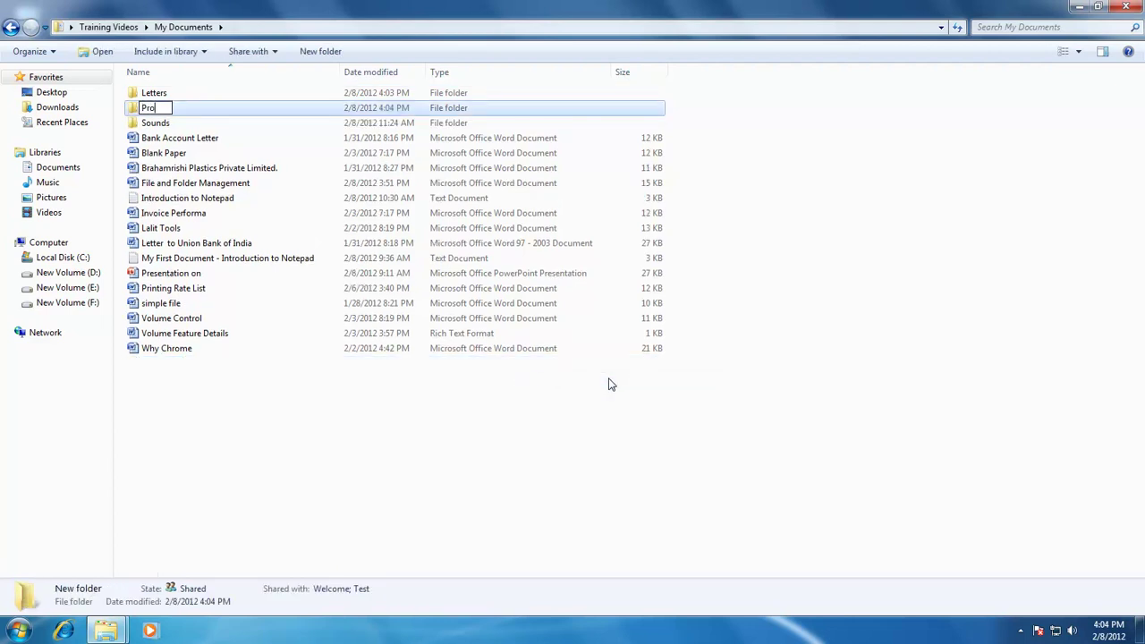
pyautogui.write('ject Reports')
pyautogui.press('Return')
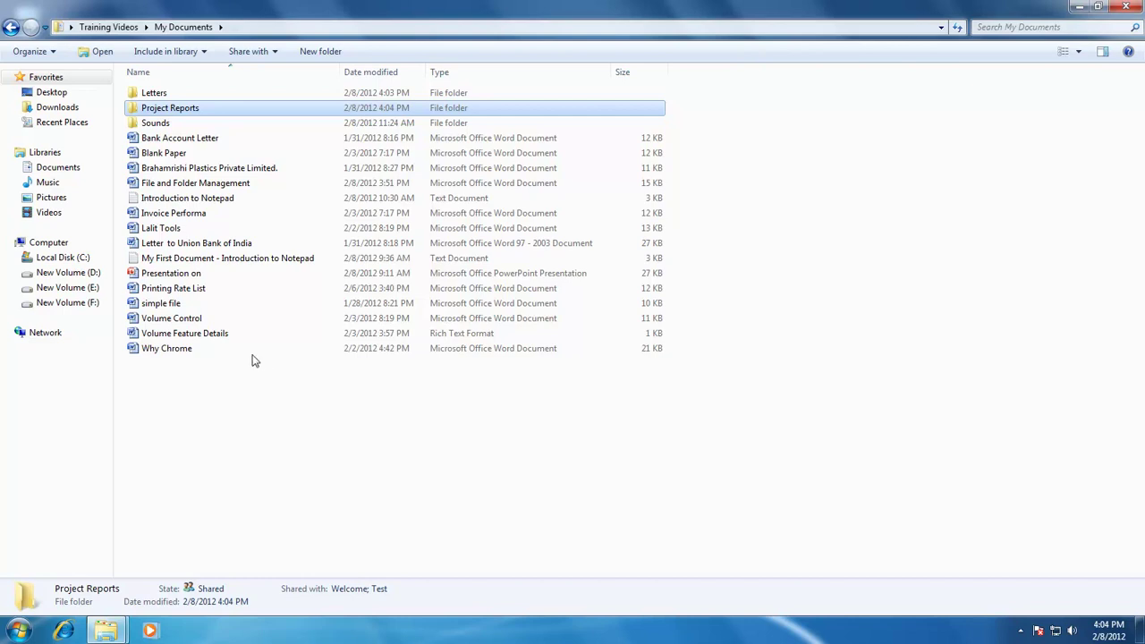
# Step: Move the file Bank Account Letter into the Letters folder, check the folder's contents and return to My Documents
pyautogui.click(168, 141)
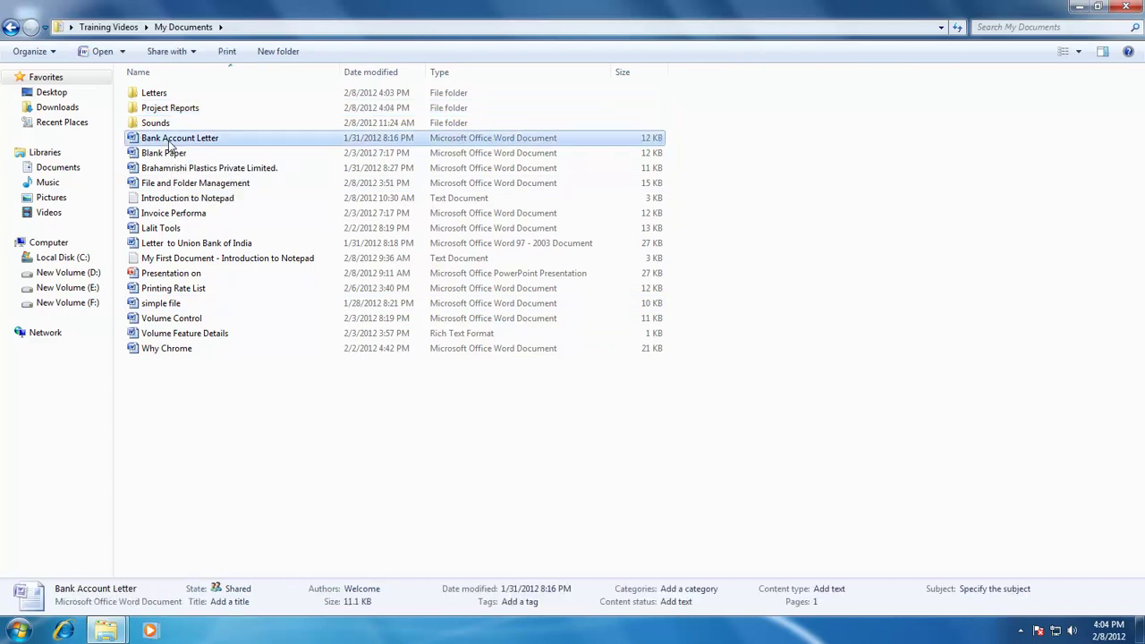
pyautogui.moveTo(168, 143); pyautogui.dragTo(161, 101)
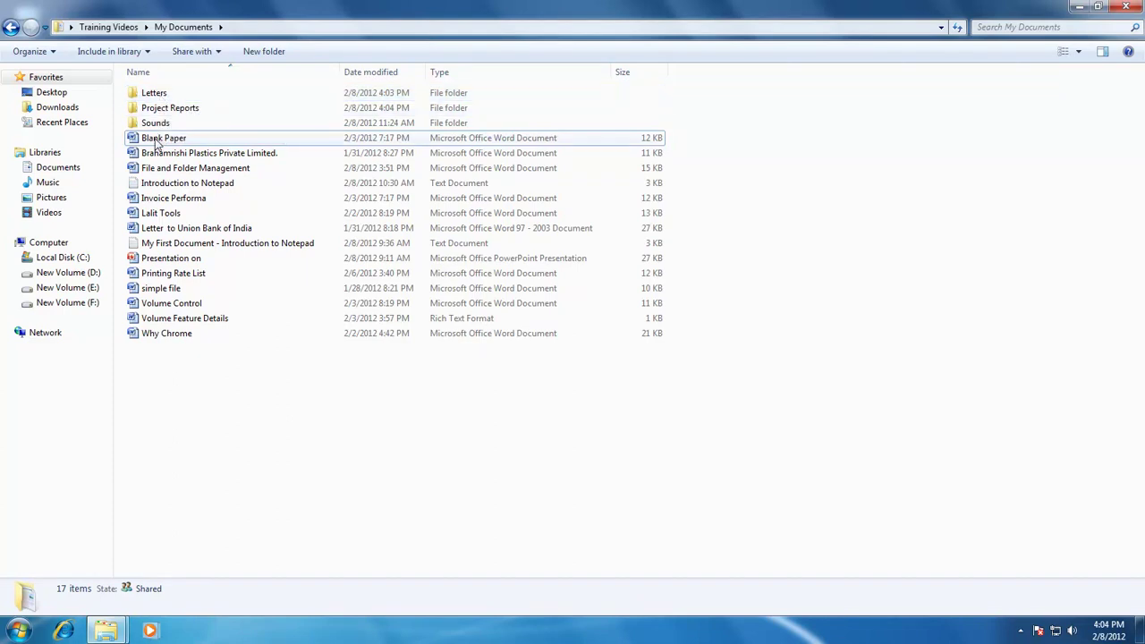
pyautogui.click(154, 96)
pyautogui.doubleClick(154, 95)
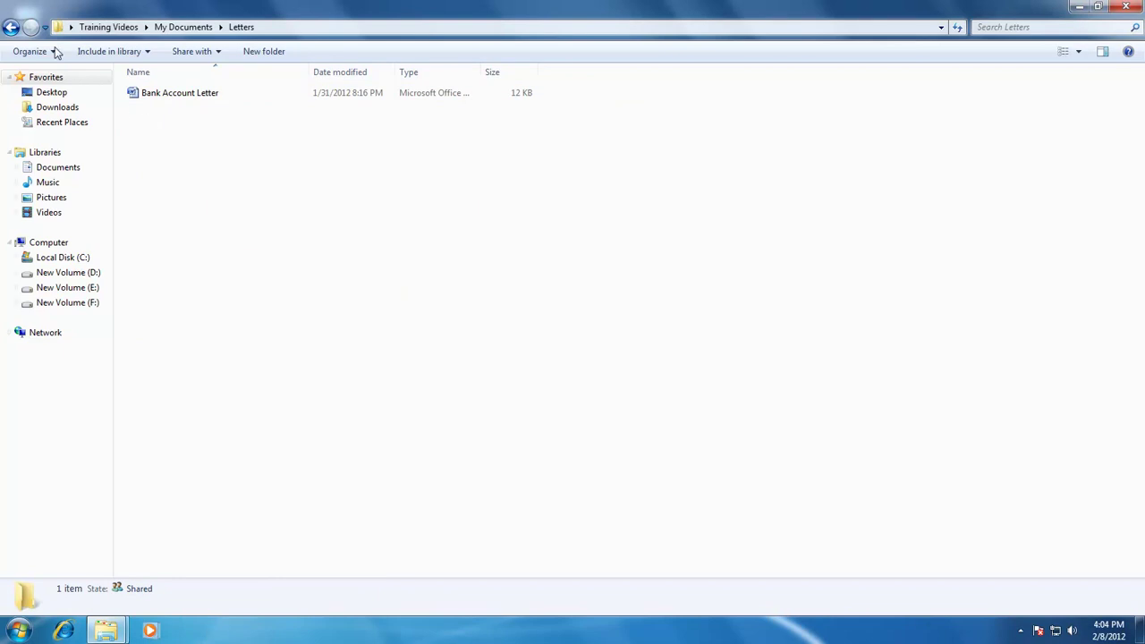
pyautogui.click(11, 27)
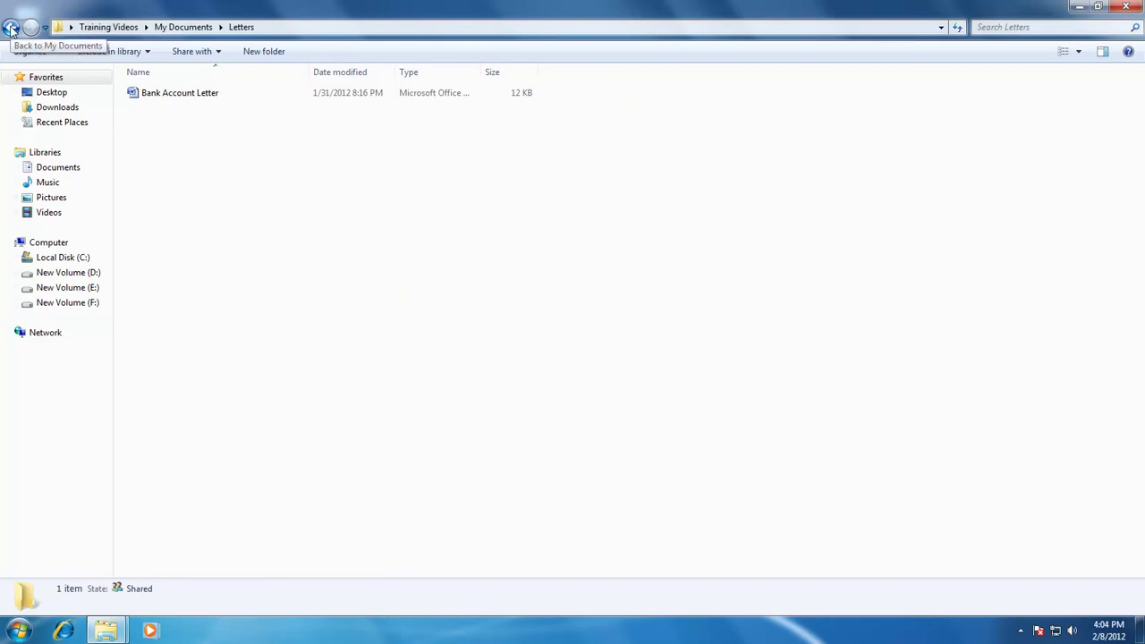
pyautogui.click(11, 28)
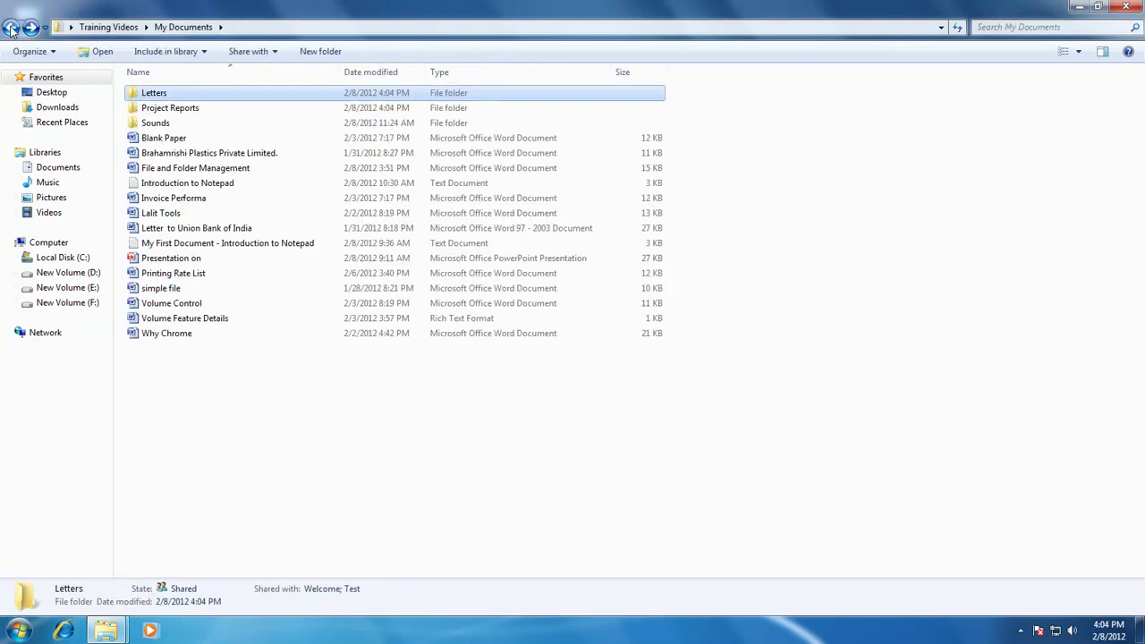
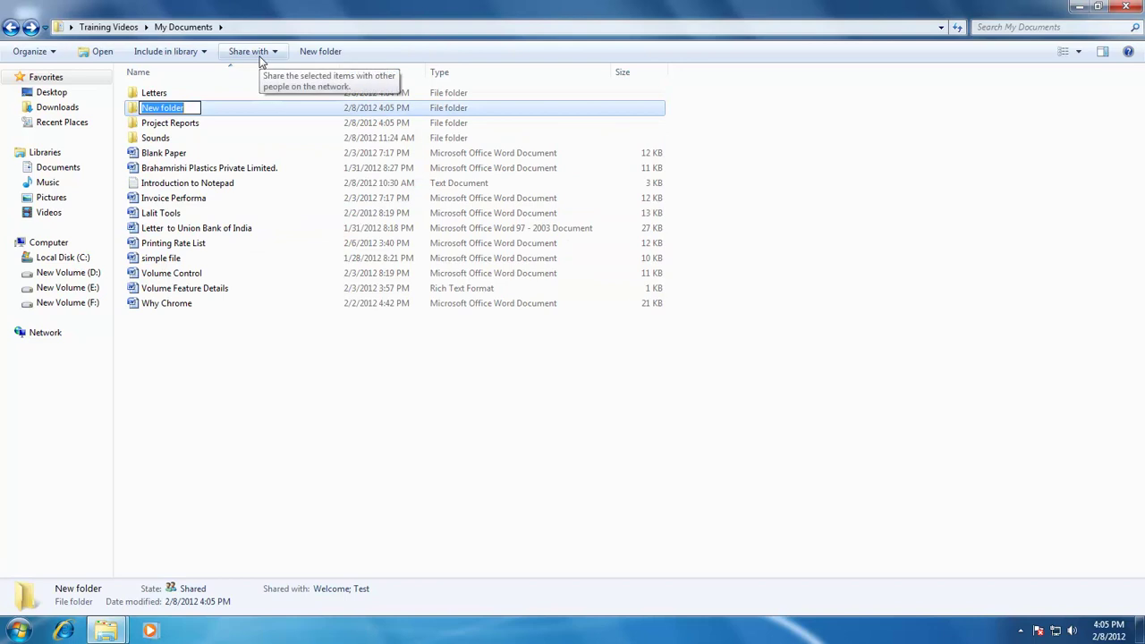
# Step: Name the new folder "Other Documents" and move the files from Blank Paper through Lalit Tools into it
pyautogui.write('her Documents')
pyautogui.press('Return')
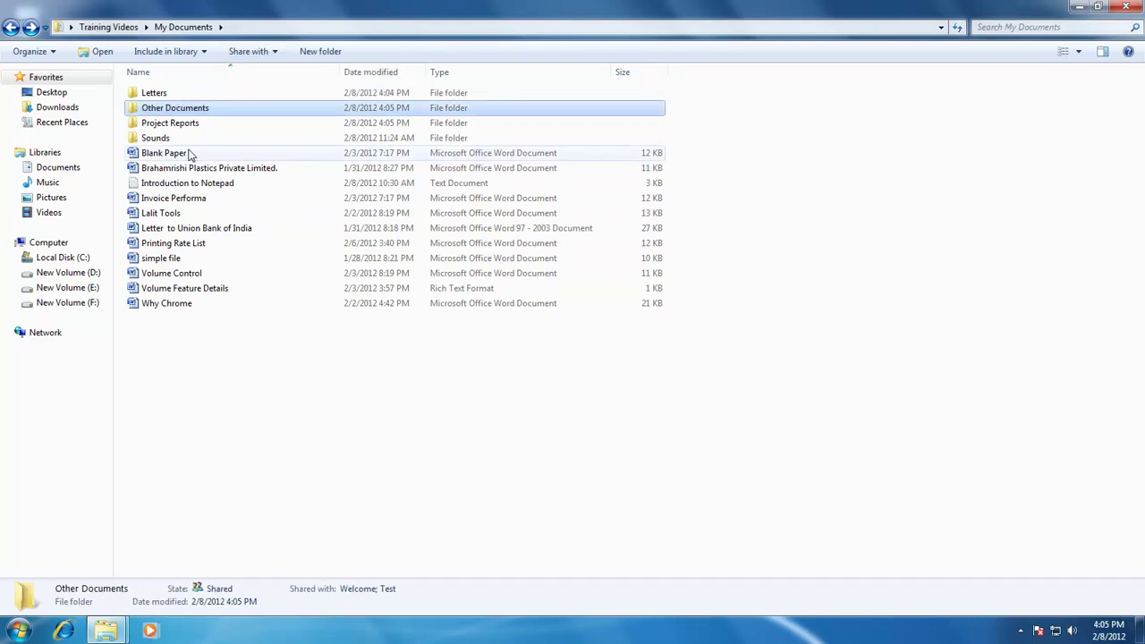
pyautogui.click(176, 154)
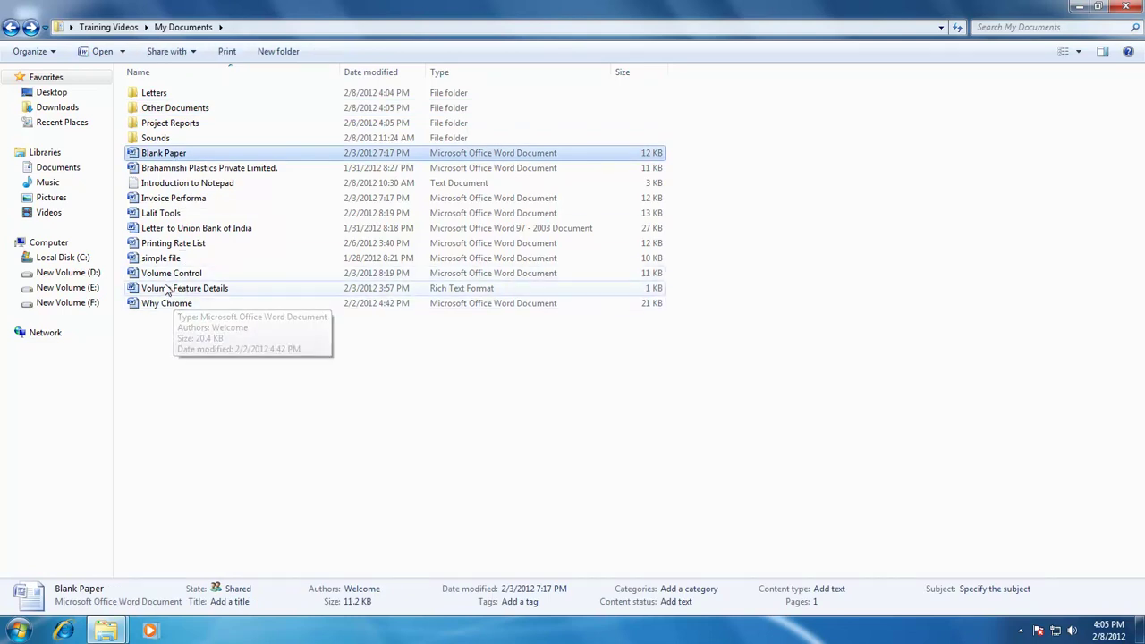
pyautogui.keyDown('shift'); pyautogui.click(157, 213); pyautogui.keyUp('shift')
pyautogui.moveTo(175, 156); pyautogui.dragTo(173, 109)
# Step: Move Letter to Union Bank of India into Letters, and the files from Printing Rate List through Why Chrome into Other Documents
pyautogui.moveTo(184, 153); pyautogui.dragTo(168, 94)
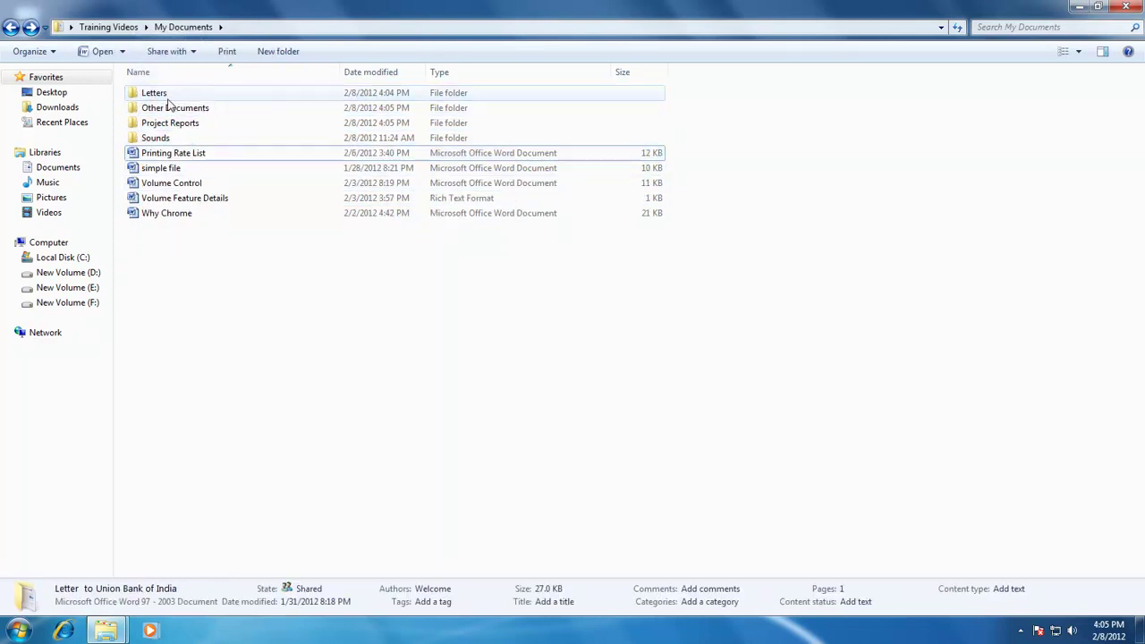
pyautogui.click(181, 154)
pyautogui.keyDown('shift'); pyautogui.click(167, 214); pyautogui.keyUp('shift')
pyautogui.moveTo(167, 157); pyautogui.dragTo(170, 110)
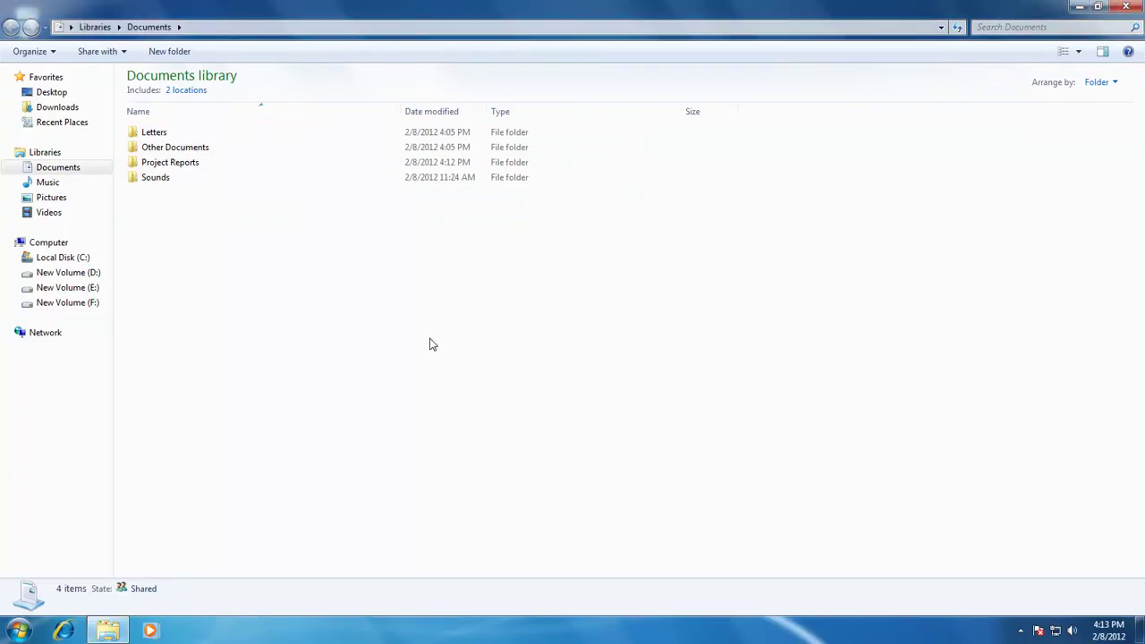
# Step: Create a folder named "Letter Pads" inside Other Documents and move Blank Paper and Brahamrishi Plastics Private Limited into it
pyautogui.doubleClick(177, 150)
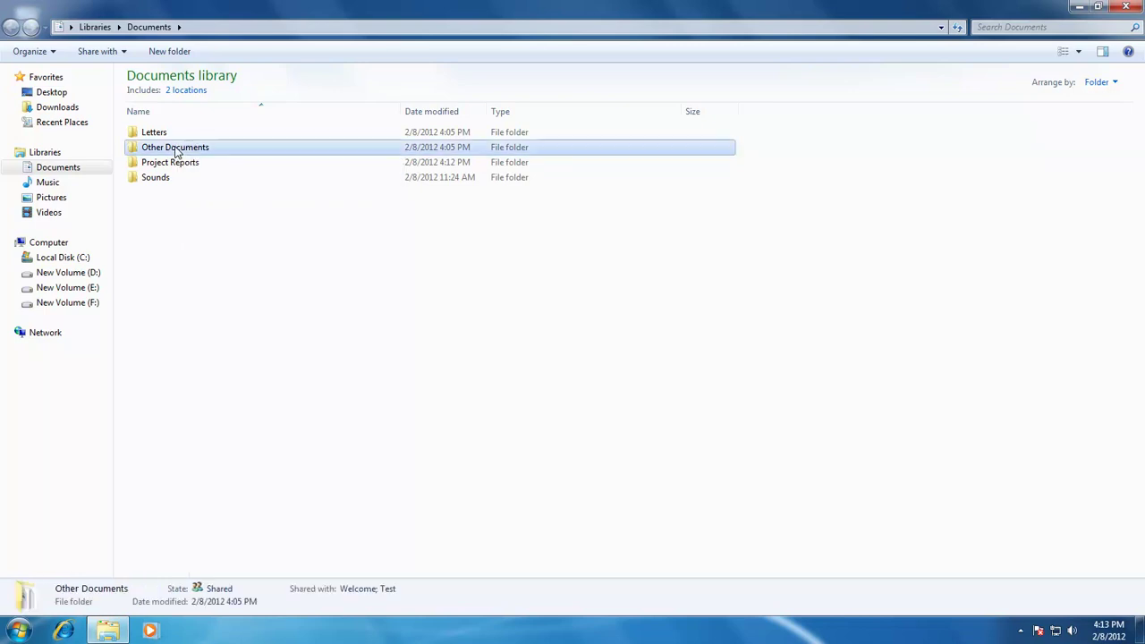
pyautogui.click(176, 51)
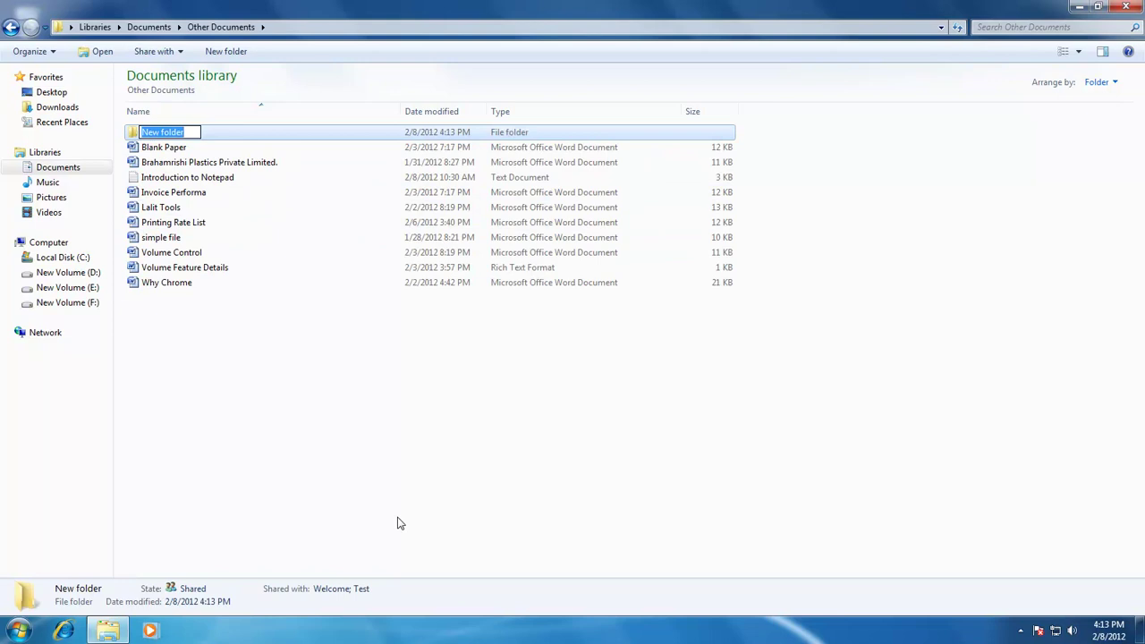
pyautogui.write('Letter')
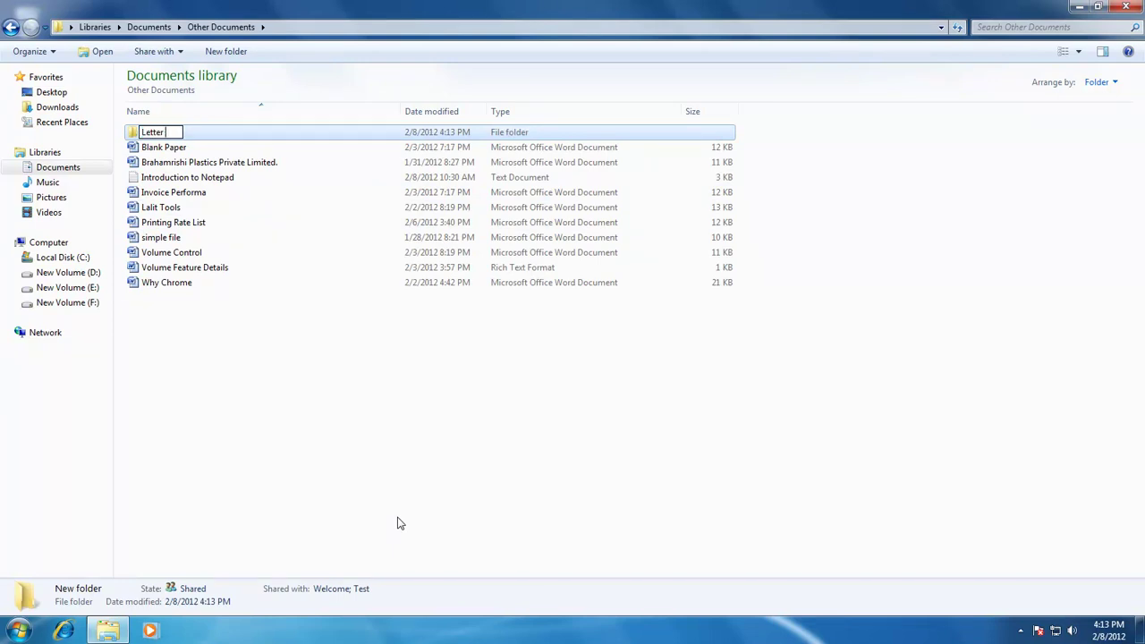
pyautogui.write(' Pads')
pyautogui.press('Return')
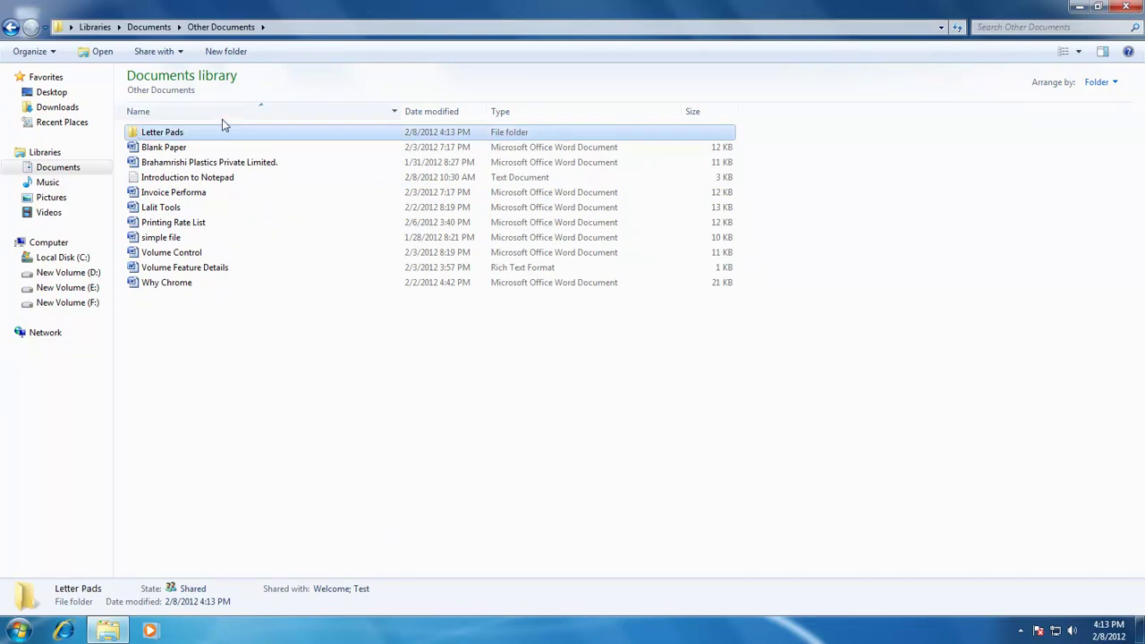
pyautogui.moveTo(193, 162); pyautogui.dragTo(185, 137)
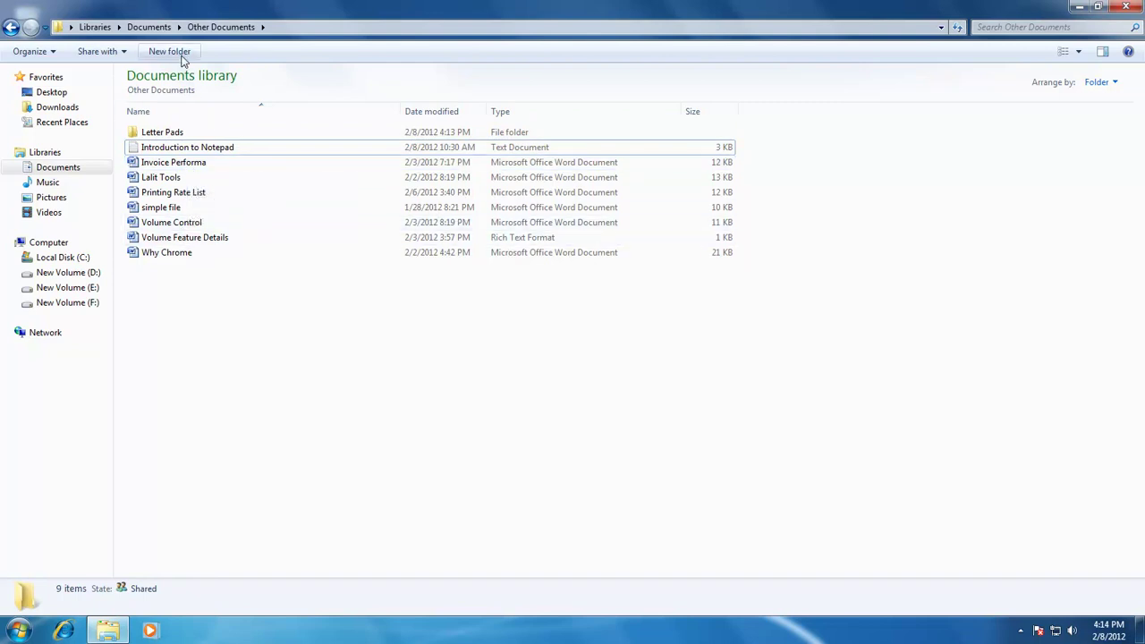
# Step: Create a folder named "Volume Control Documents" inside Other Documents
pyautogui.write('Volume Contr')
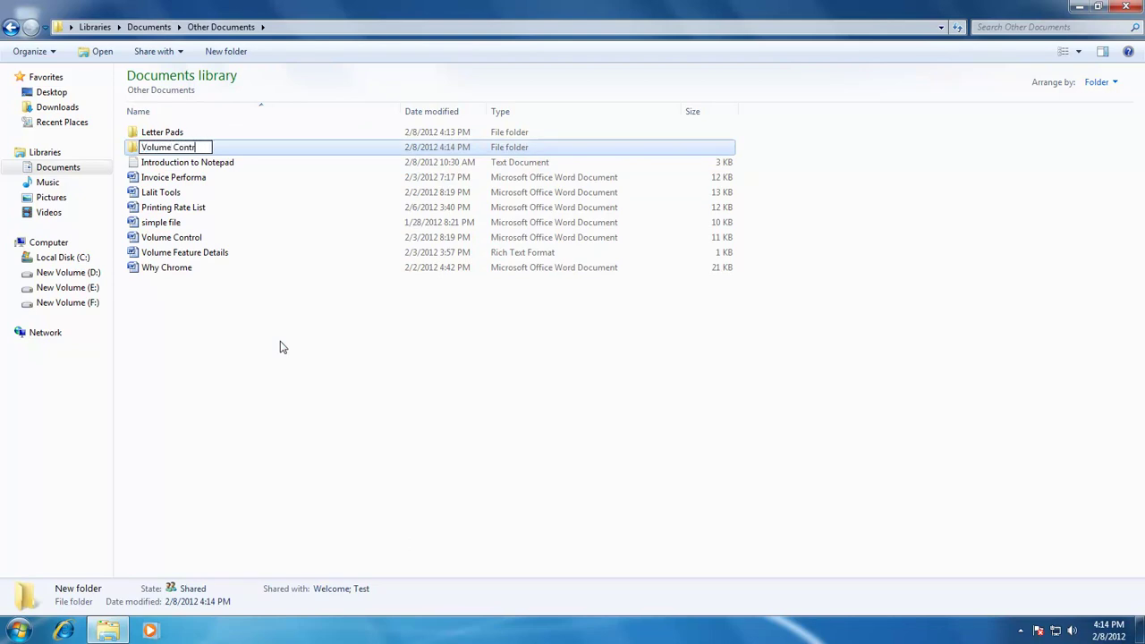
pyautogui.write('ol Documen')
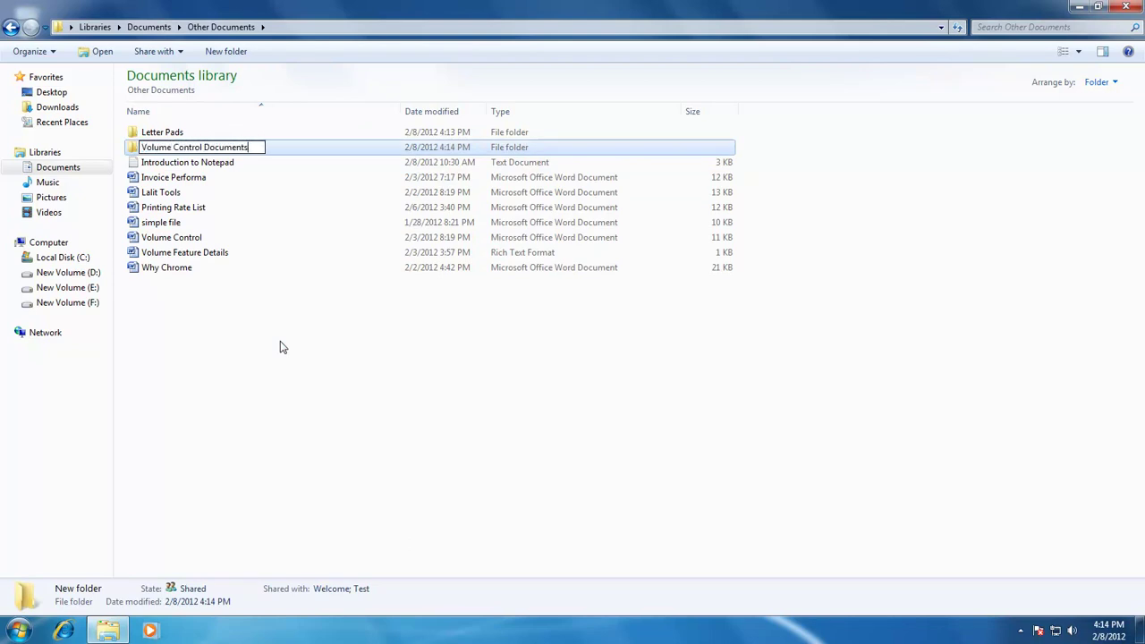
pyautogui.write('ts')
pyautogui.press('Return')
# Step: Move Volume Control and Volume Feature Details into Volume Control Documents, and Invoice Performa and Lalit Tools into Letter Pads
pyautogui.click(215, 253)
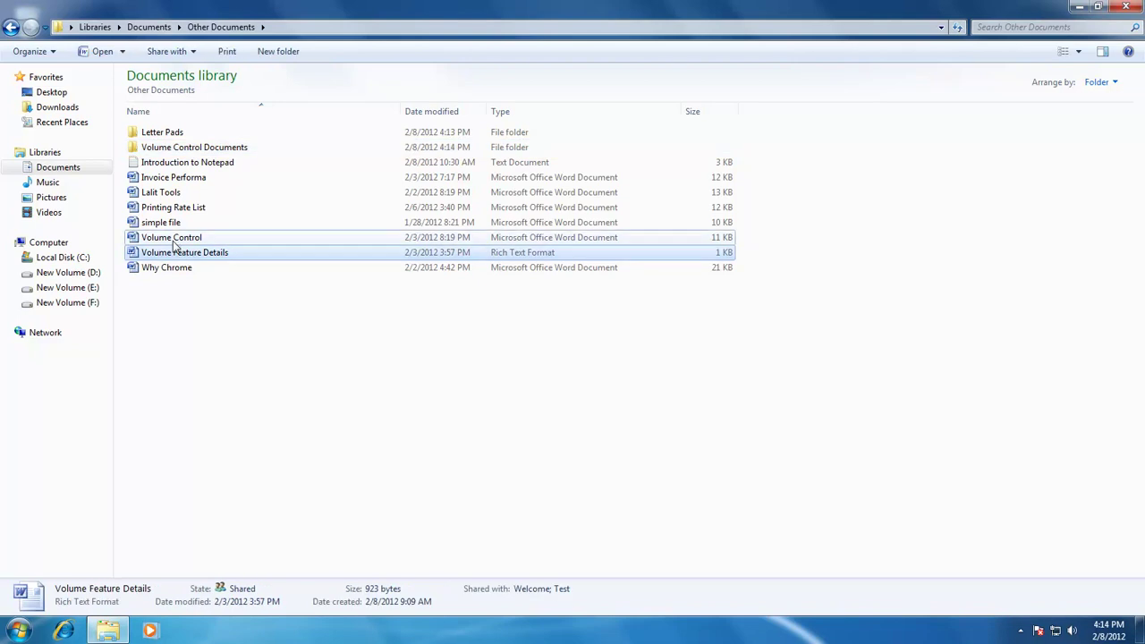
pyautogui.keyDown('ctrl'); pyautogui.click(173, 239); pyautogui.keyUp('ctrl')
pyautogui.moveTo(173, 239); pyautogui.dragTo(179, 134)
# Step: Create a folder named "Rate Lists" inside Other Documents and move Printing Rate List and simple file into it
pyautogui.click(169, 51)
pyautogui.write('Rate Lists')
pyautogui.press('Return')
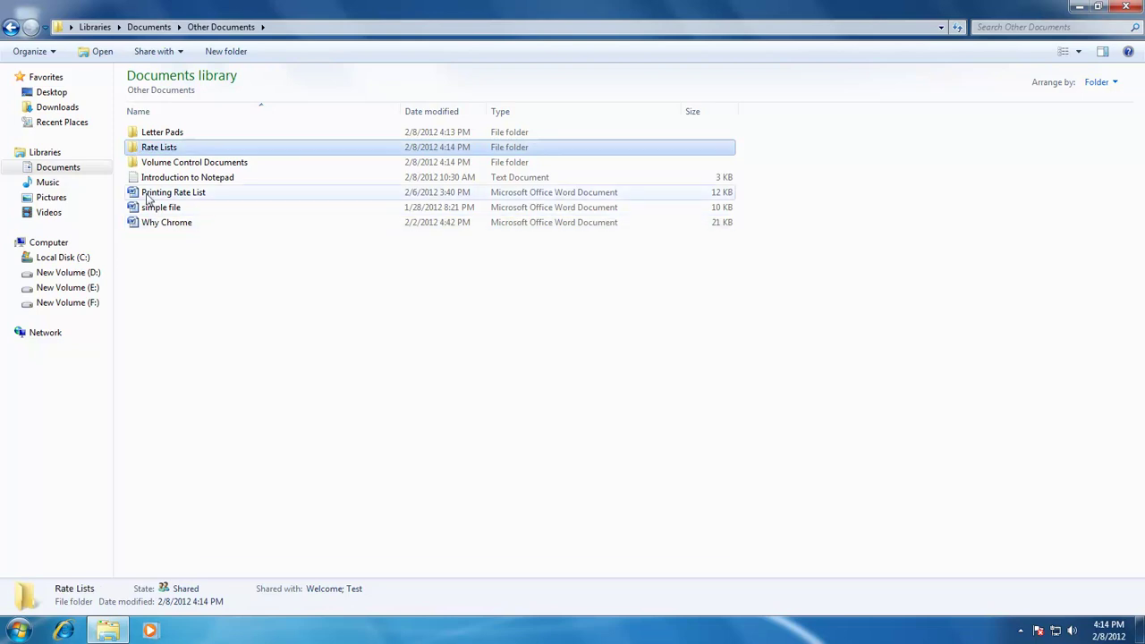
pyautogui.click(152, 195)
pyautogui.keyDown('ctrl'); pyautogui.click(160, 208); pyautogui.keyUp('ctrl')
pyautogui.moveTo(167, 194); pyautogui.dragTo(174, 155)
# Step: Create a folder named "Misc. Documents" inside Other Documents and move Introduction to Notepad and Why Chrome into it
pyautogui.click(225, 52)
pyautogui.write('Misc. Docu')
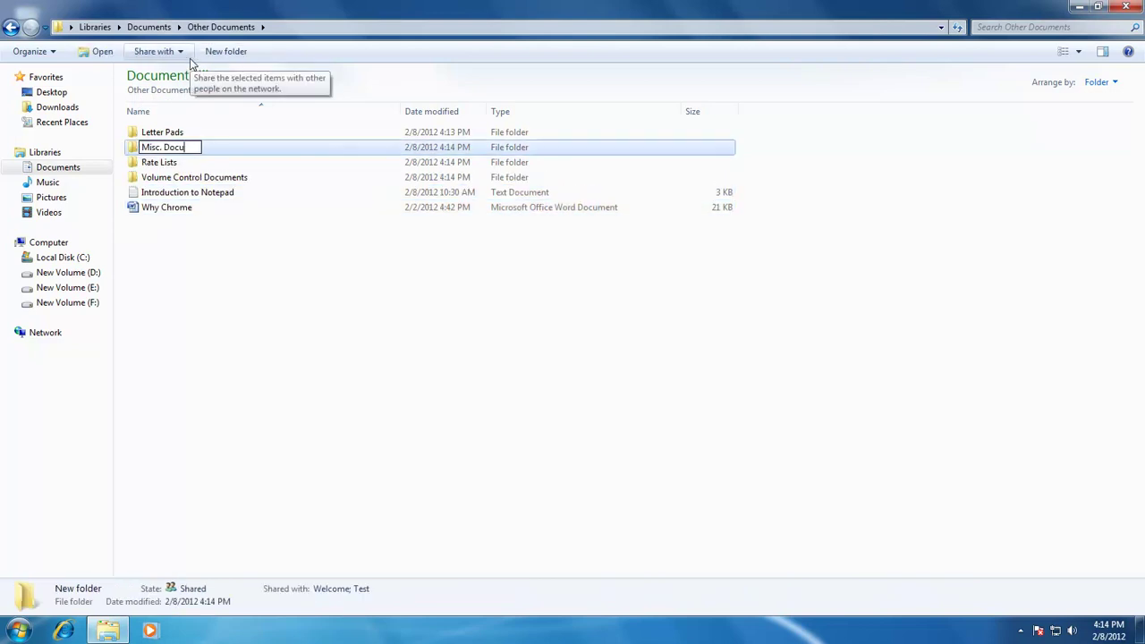
pyautogui.write('ments')
pyautogui.press('Return')
pyautogui.click(165, 193)
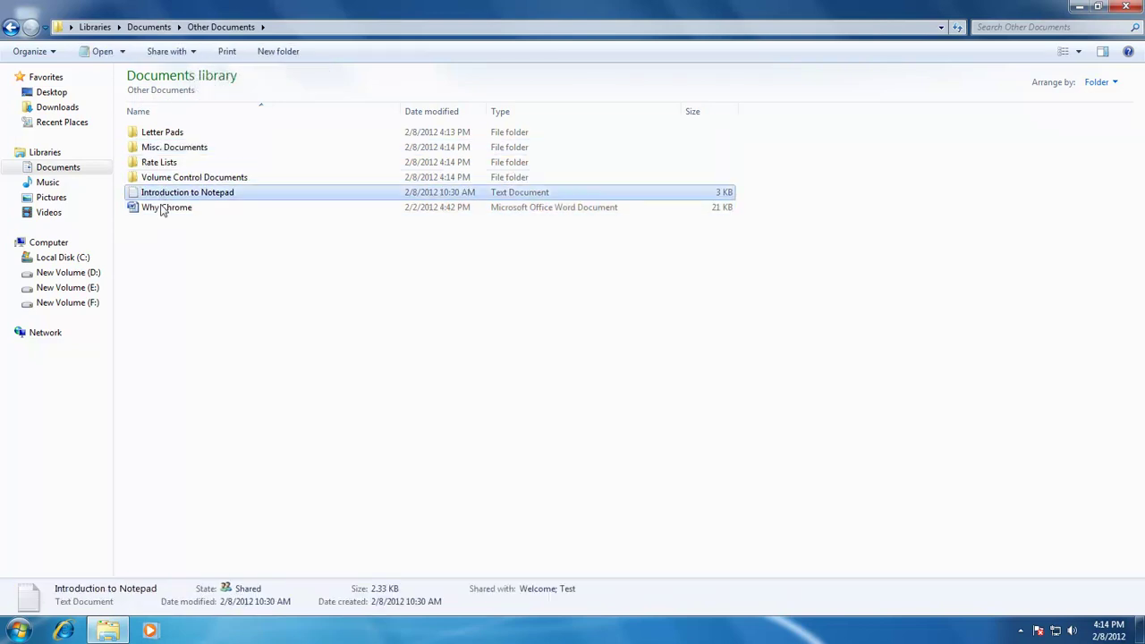
pyautogui.moveTo(164, 197); pyautogui.dragTo(184, 147)
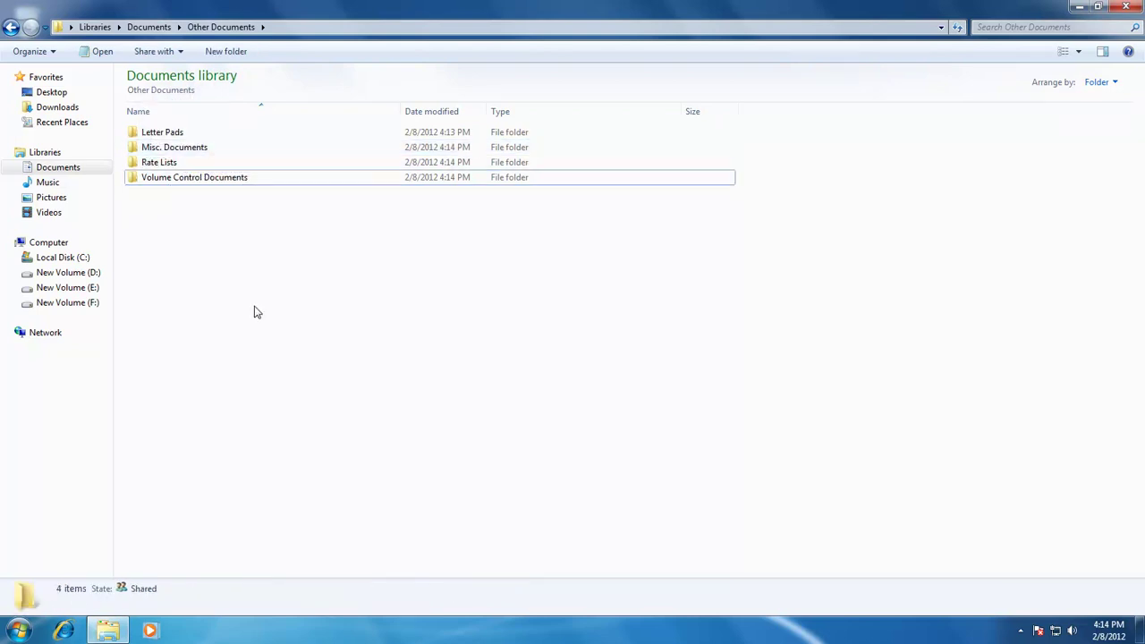